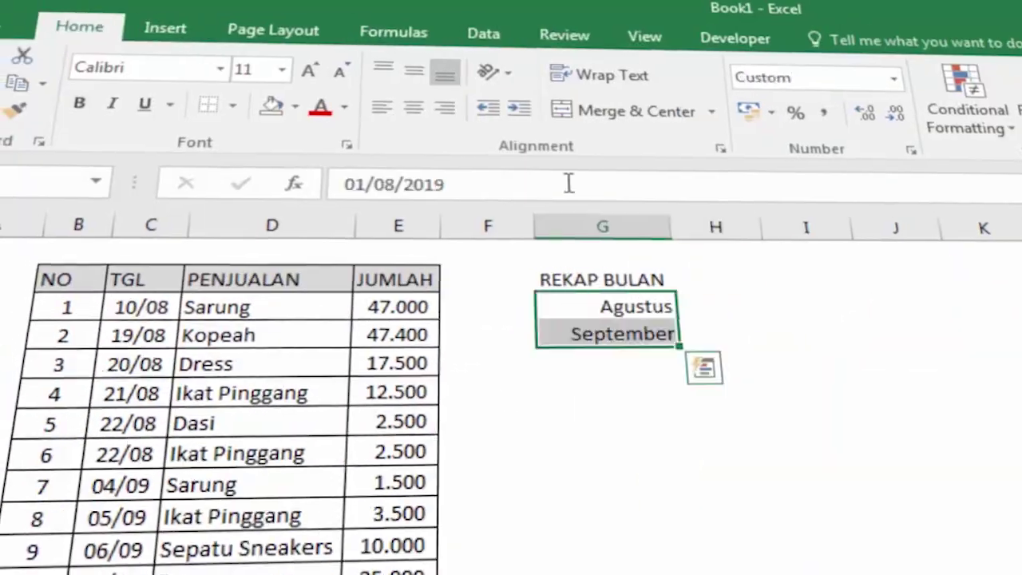
# Enter =SUMIFS(Jumlah;Tanggal;">="&G3;Tanggal;"<="&EOMONTH(G3;0)) in the cell beside Agustus.
pyautogui.click(679, 310)
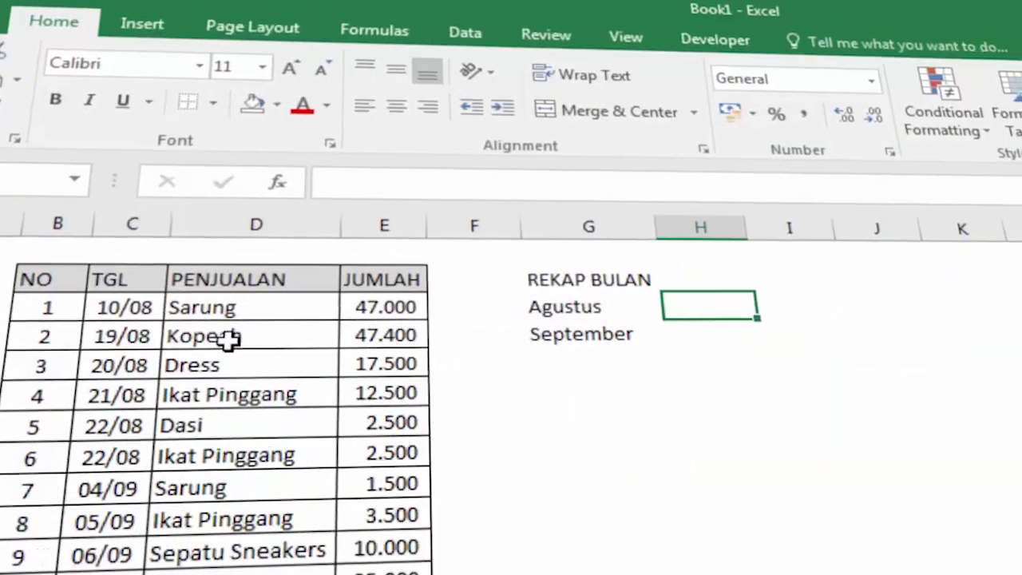
pyautogui.moveTo(110, 310); pyautogui.dragTo(96, 559)
pyautogui.write('=SUMIFS(Jumlah;Tanggal;">="&G3;Tanggal;')
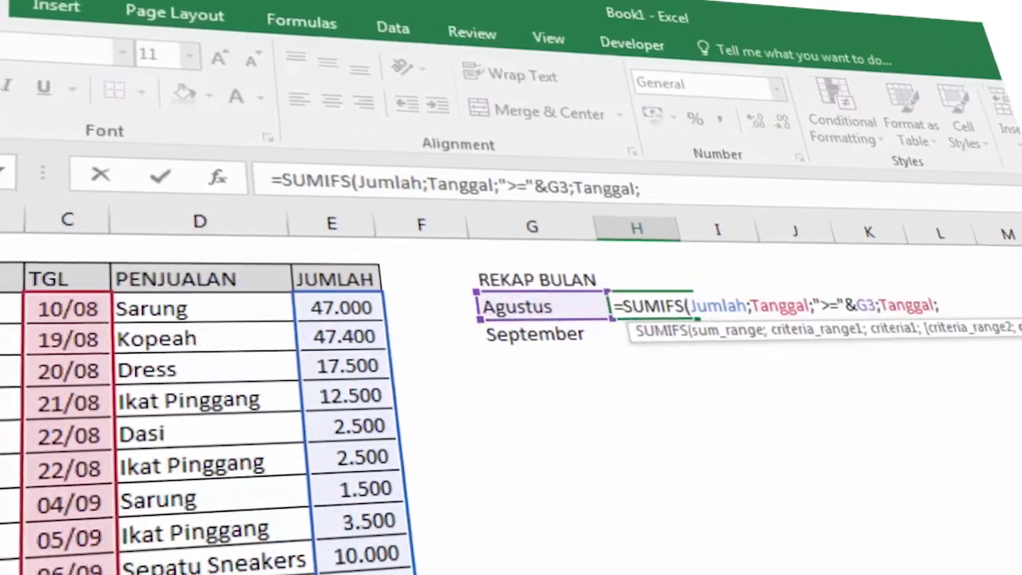
pyautogui.write('"<="&EOMONTH(G3;0))')
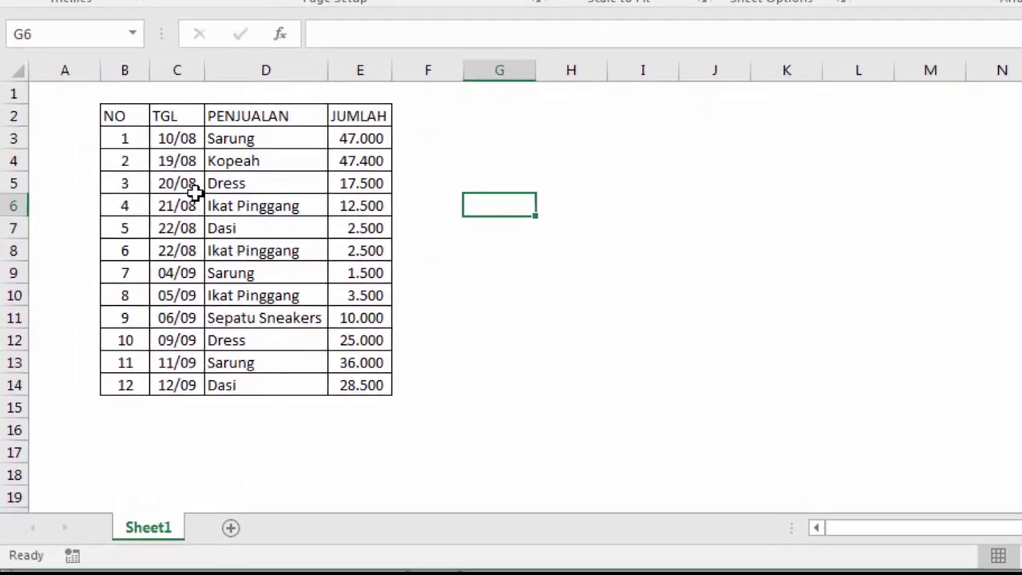
# Give the header row B2:E2 (NO, TGL, PENJUALAN, JUMLAH) a light grey fill.
pyautogui.moveTo(131, 114); pyautogui.dragTo(352, 113)
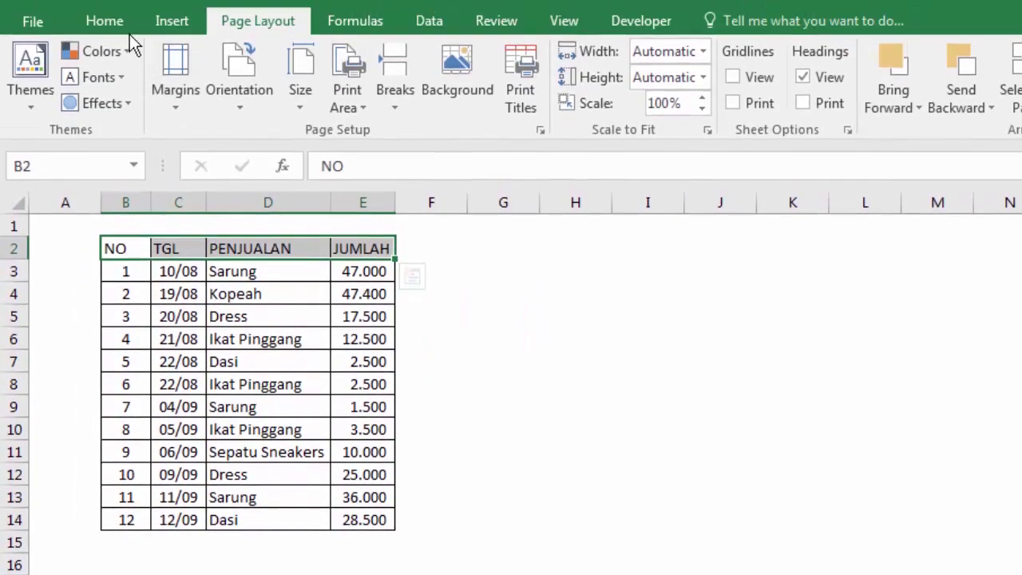
pyautogui.click(104, 53)
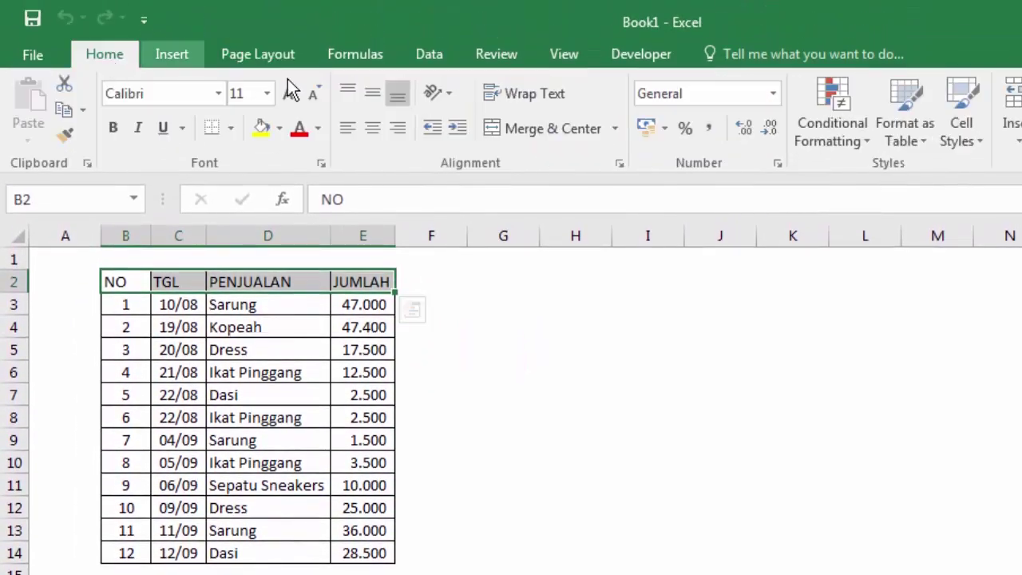
pyautogui.click(280, 129)
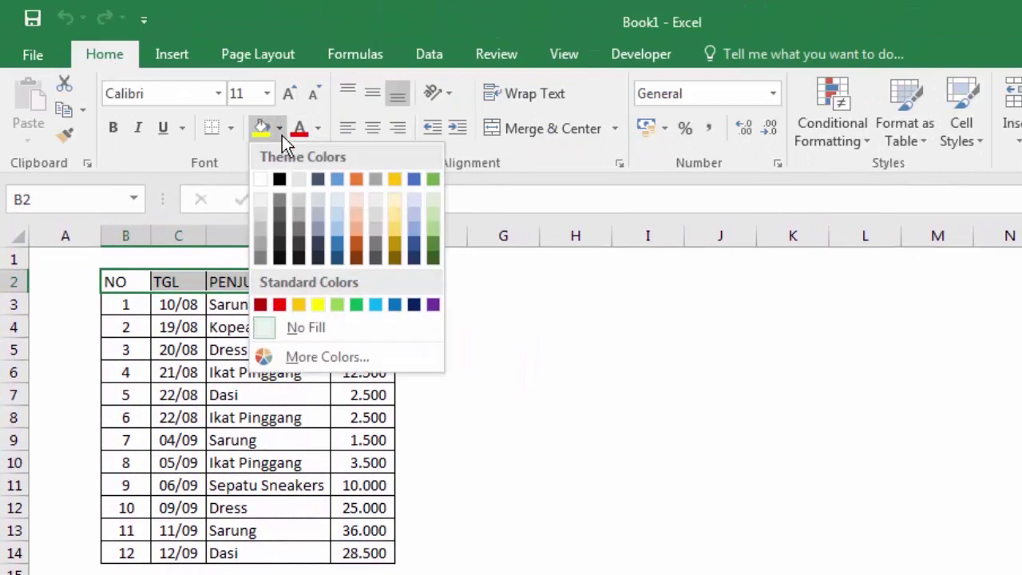
pyautogui.click(263, 216)
pyautogui.click(432, 327)
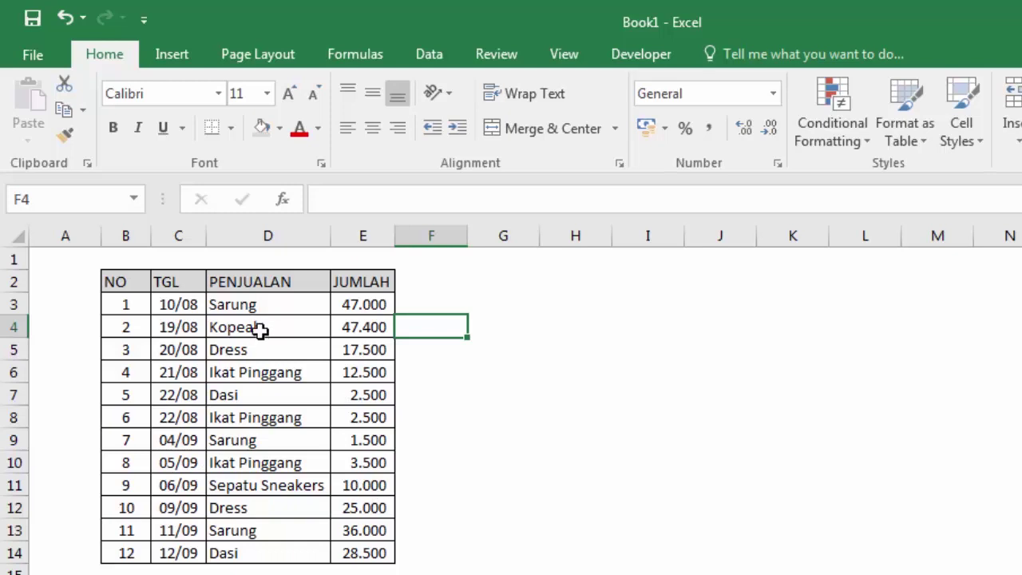
pyautogui.click(507, 323)
pyautogui.click(183, 305)
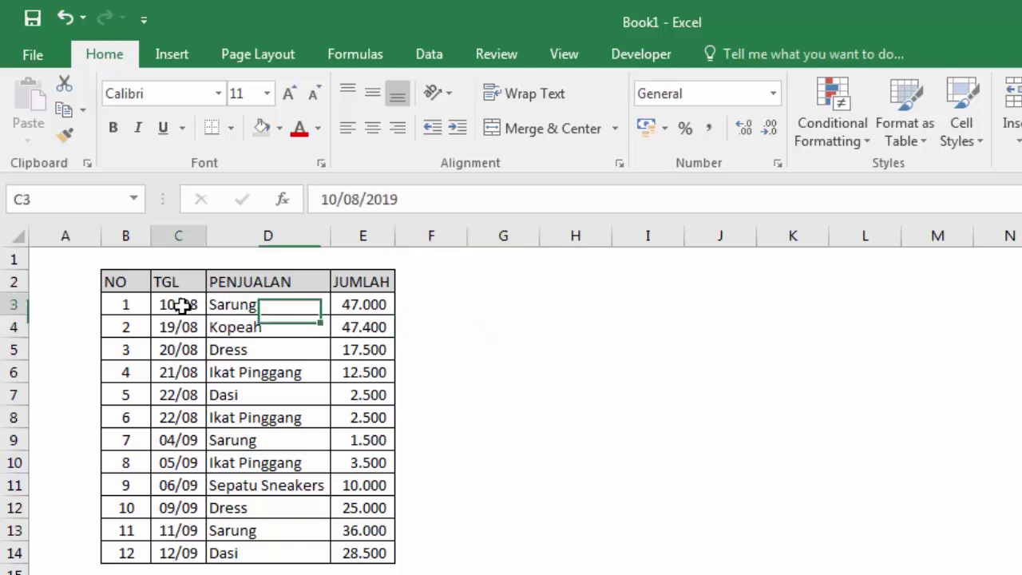
pyautogui.click(240, 306)
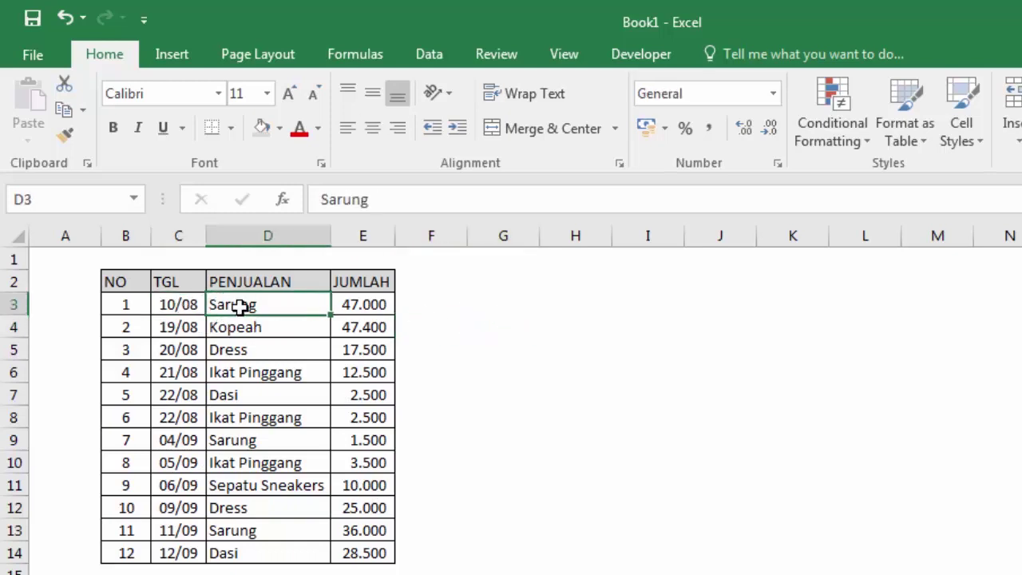
pyautogui.click(350, 304)
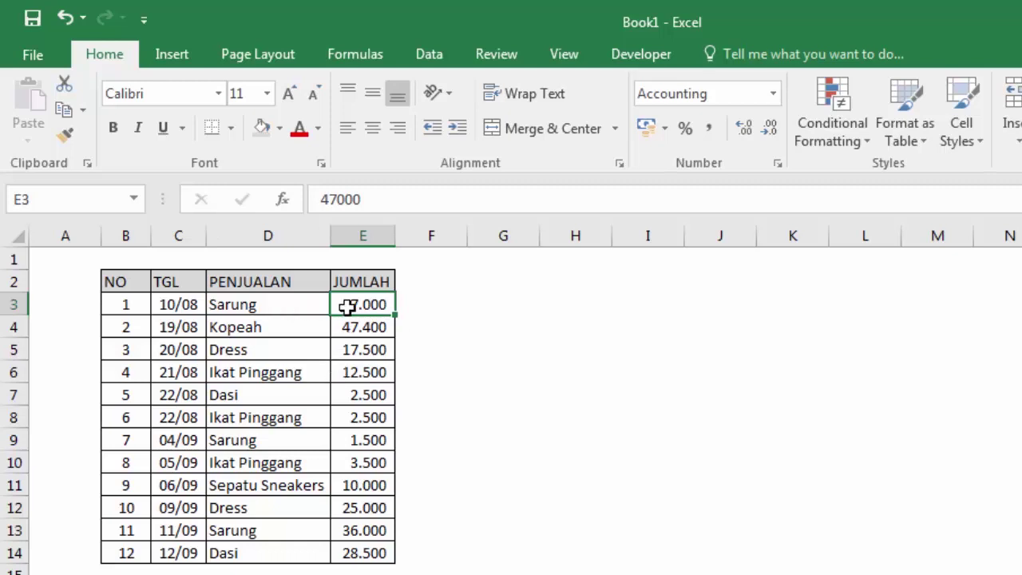
pyautogui.click(425, 307)
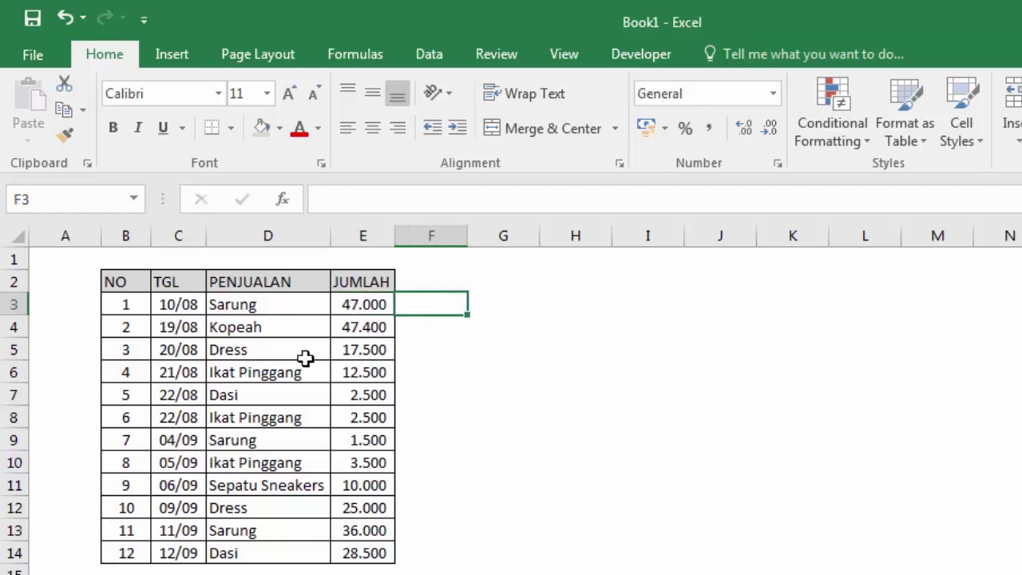
pyautogui.click(507, 281)
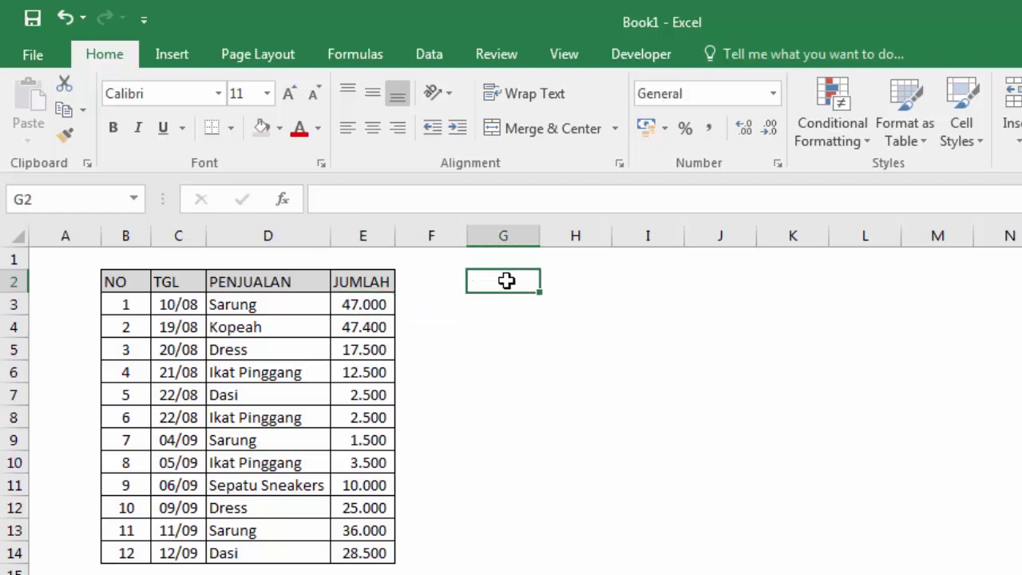
# Type REKAP BULAN in G2 and set it to No Fill and No Border.
pyautogui.write('REKAP U')
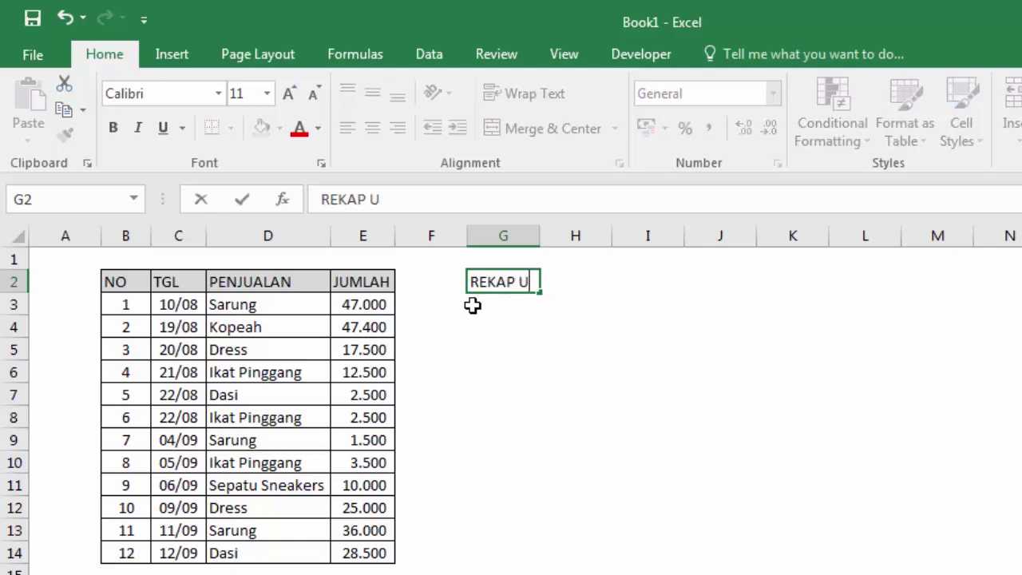
pyautogui.press('BackSpace')
pyautogui.write('BULAN')
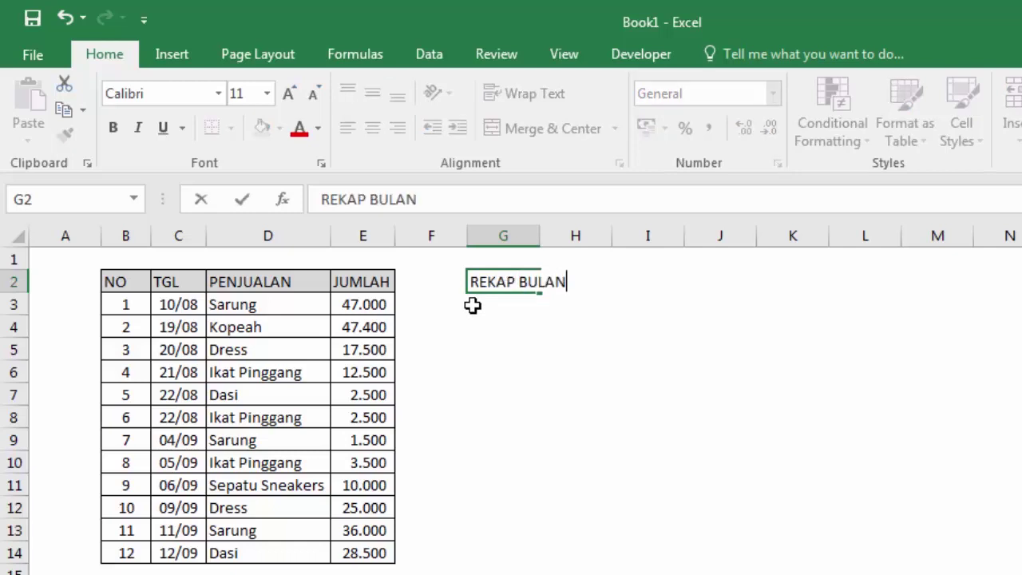
pyautogui.press('Return')
pyautogui.click(483, 280)
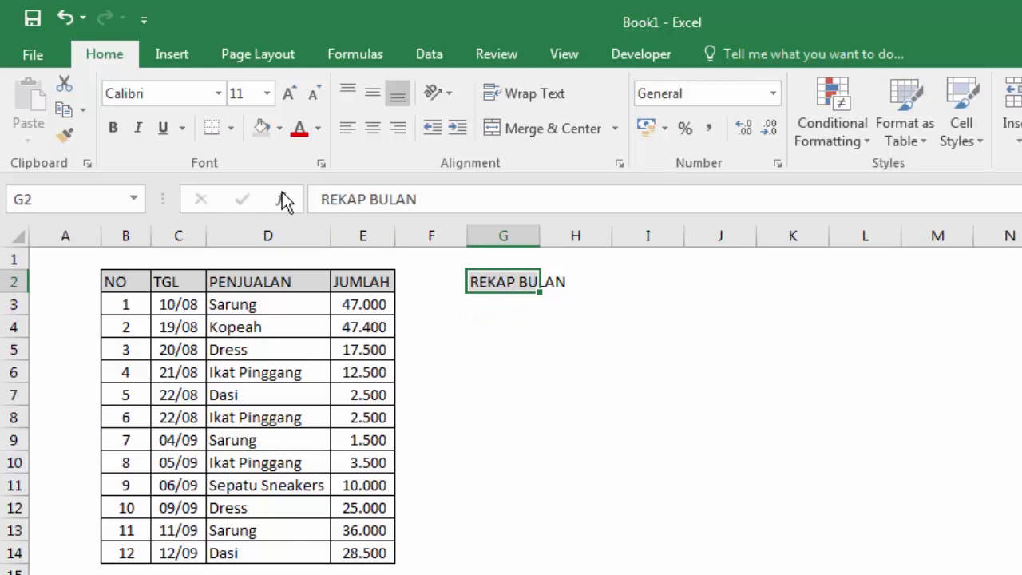
pyautogui.click(280, 128)
pyautogui.click(301, 329)
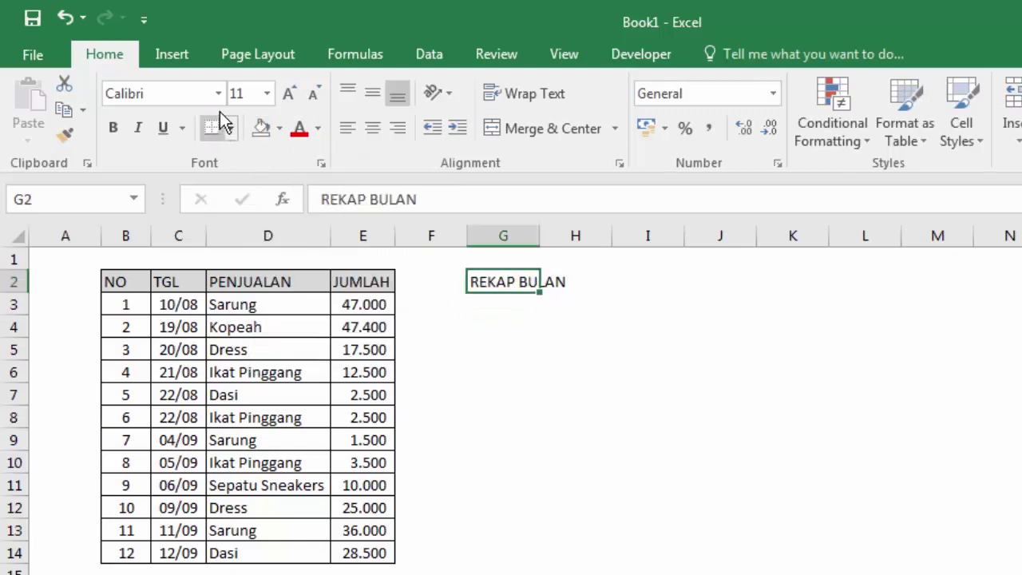
pyautogui.click(230, 128)
pyautogui.click(256, 302)
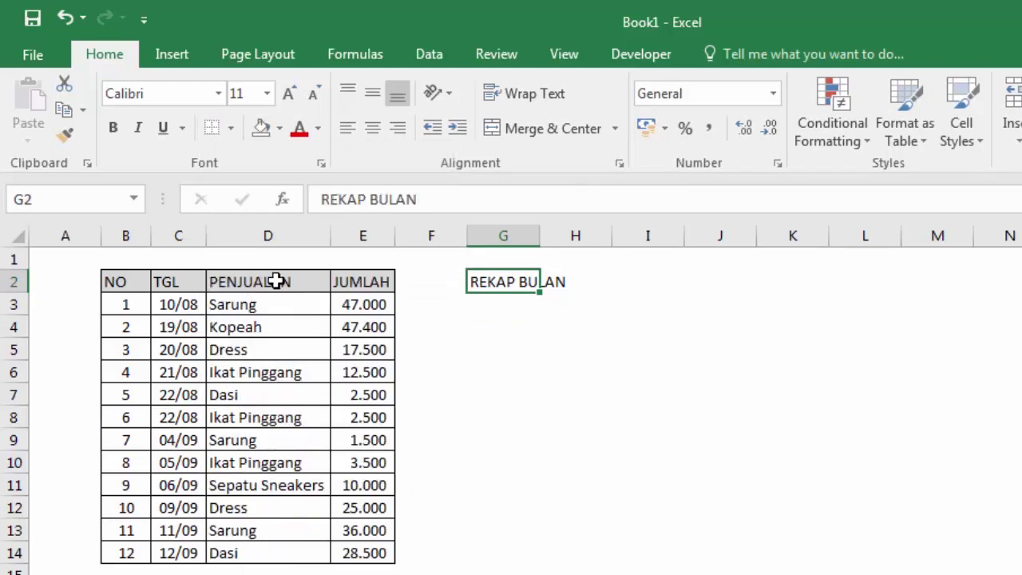
pyautogui.click(511, 367)
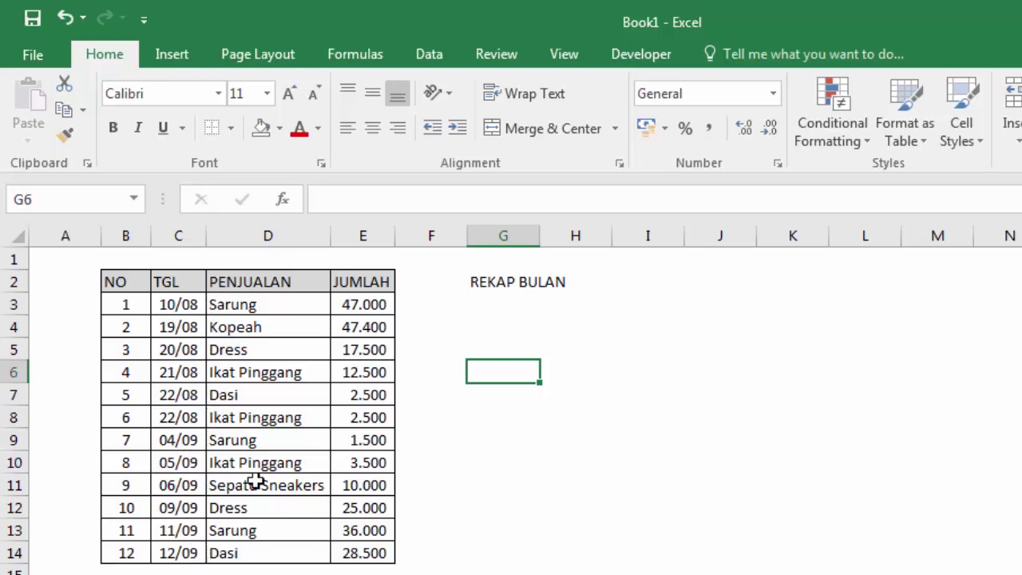
pyautogui.click(477, 307)
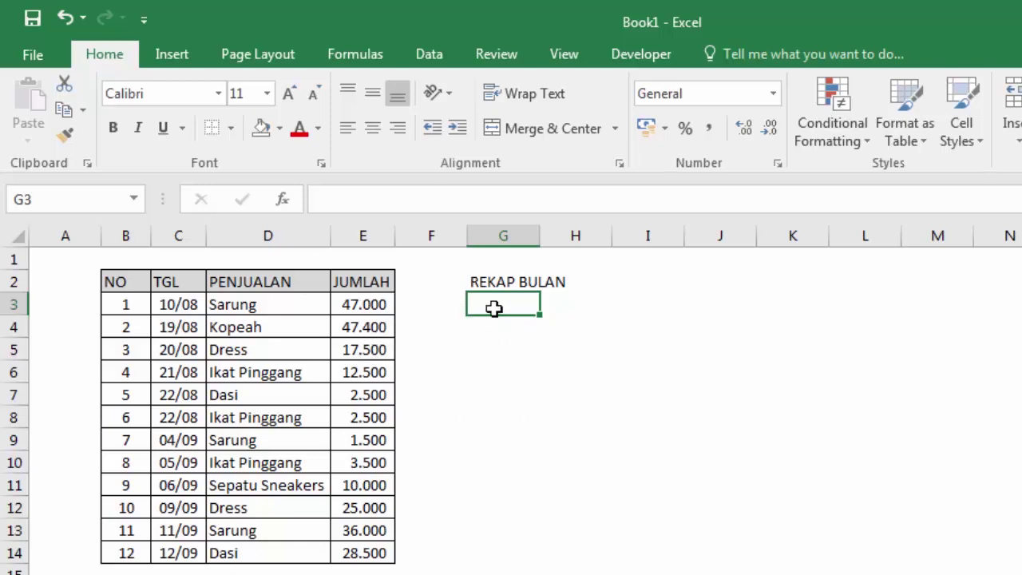
# Enter the start dates 01/08/2019 in G3 and 01/09/2019 in G4.
pyautogui.write('1/8/2')
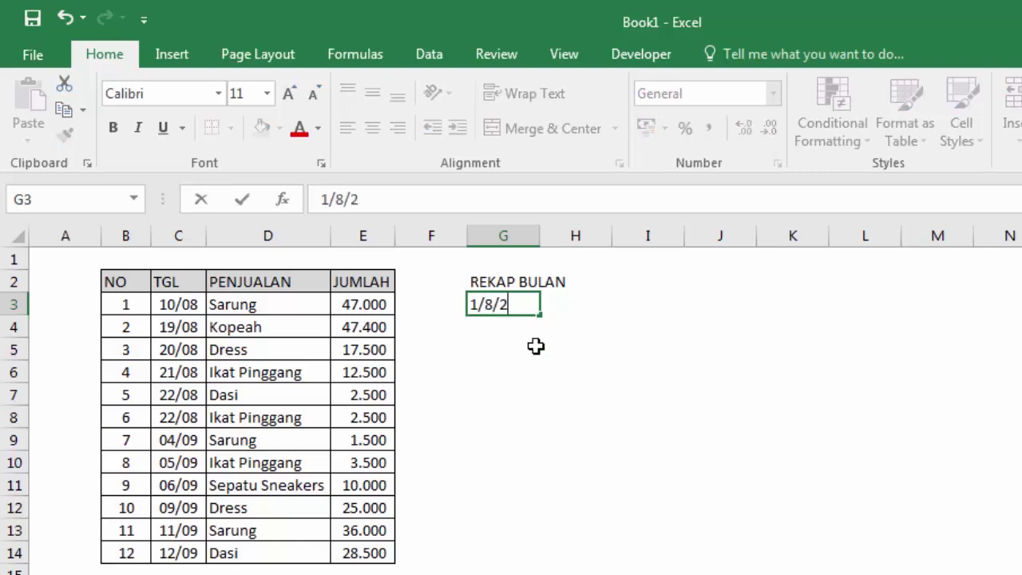
pyautogui.write('019')
pyautogui.press('Return')
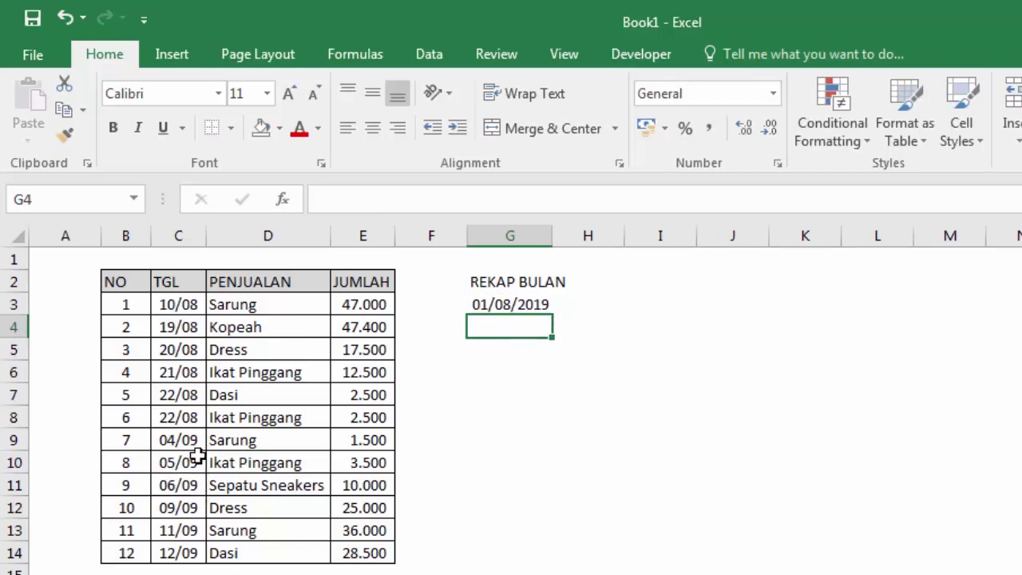
pyautogui.write('01/')
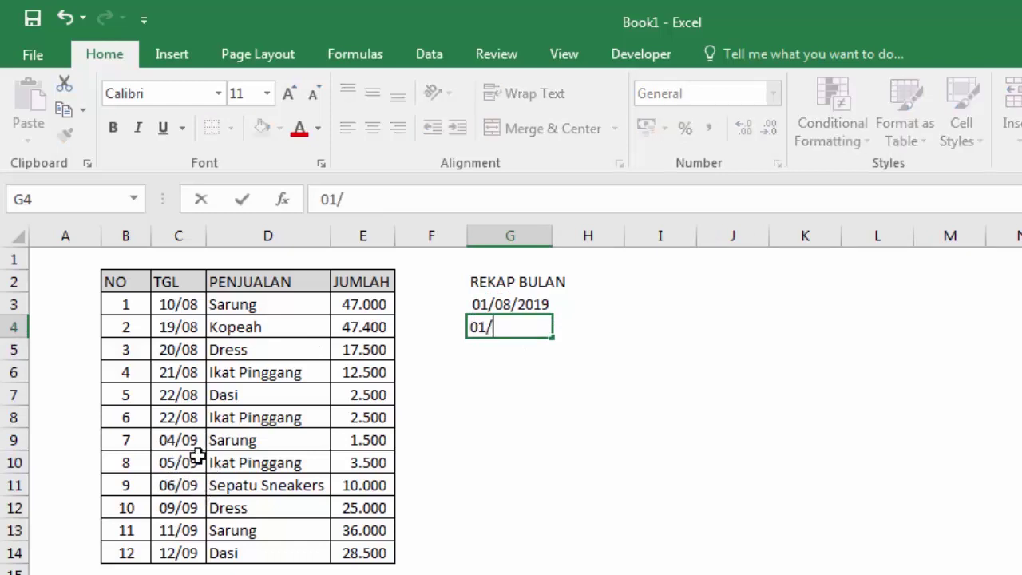
pyautogui.write('9/2019')
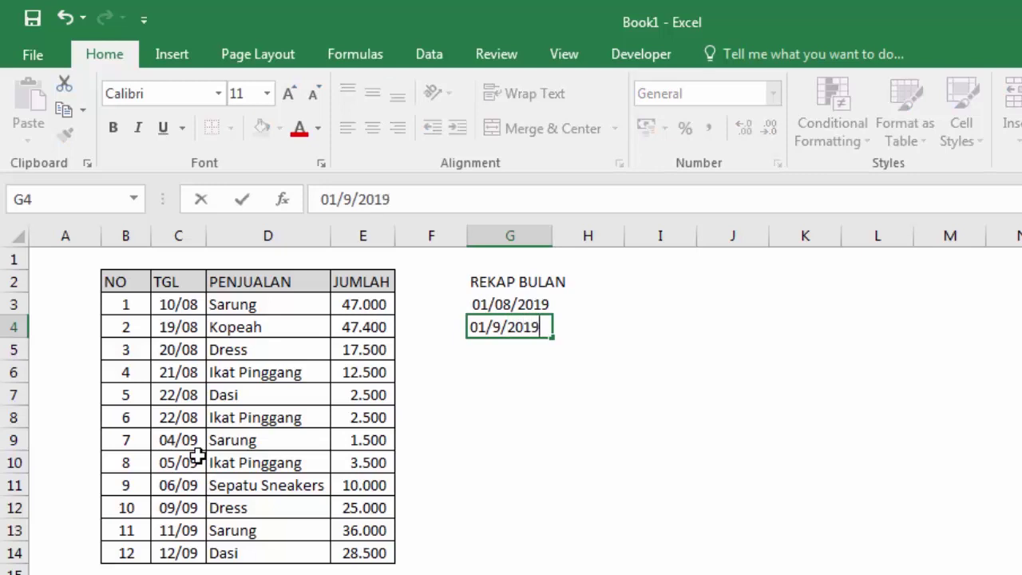
pyautogui.press('Return')
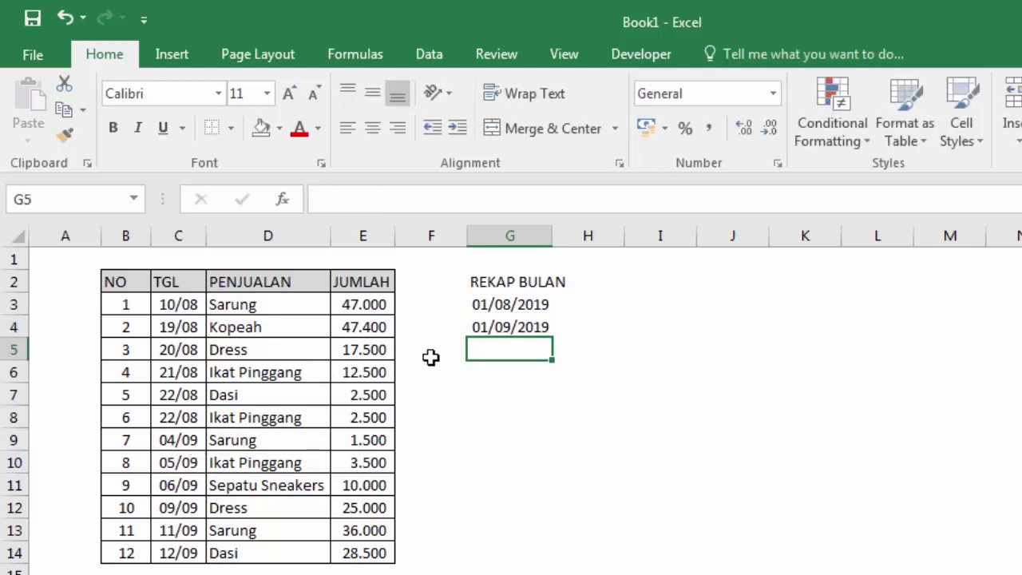
# Widen column G so the dates fit, then select G3:G4.
pyautogui.click(598, 305)
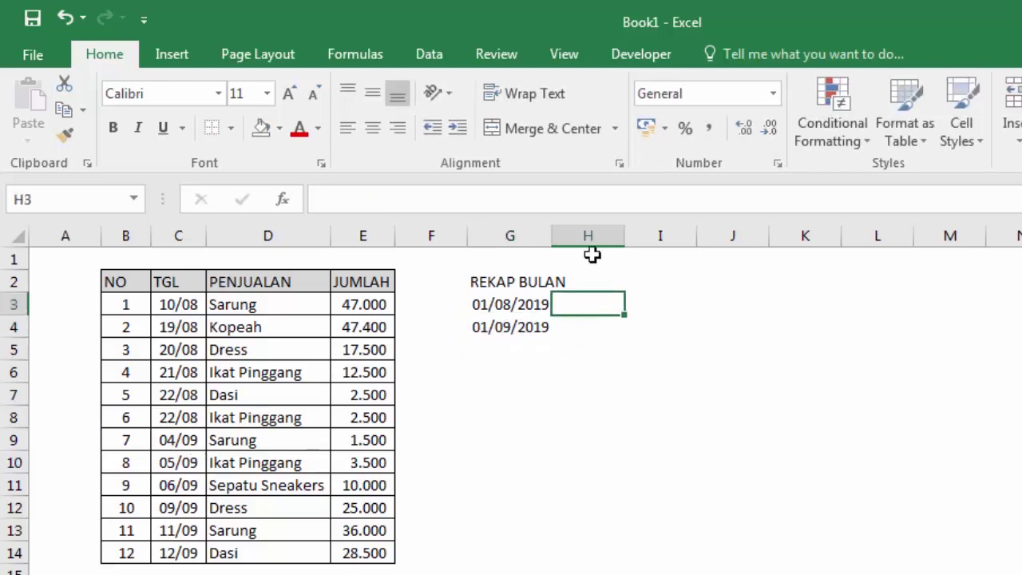
pyautogui.click(556, 235)
pyautogui.moveTo(553, 236); pyautogui.dragTo(573, 241)
pyautogui.click(735, 437)
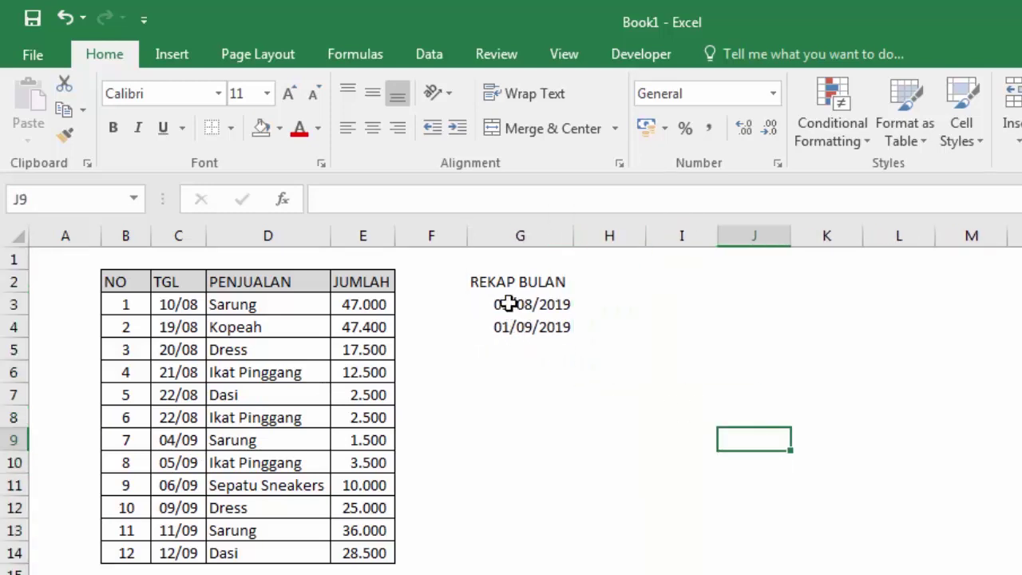
pyautogui.moveTo(509, 304); pyautogui.dragTo(511, 325)
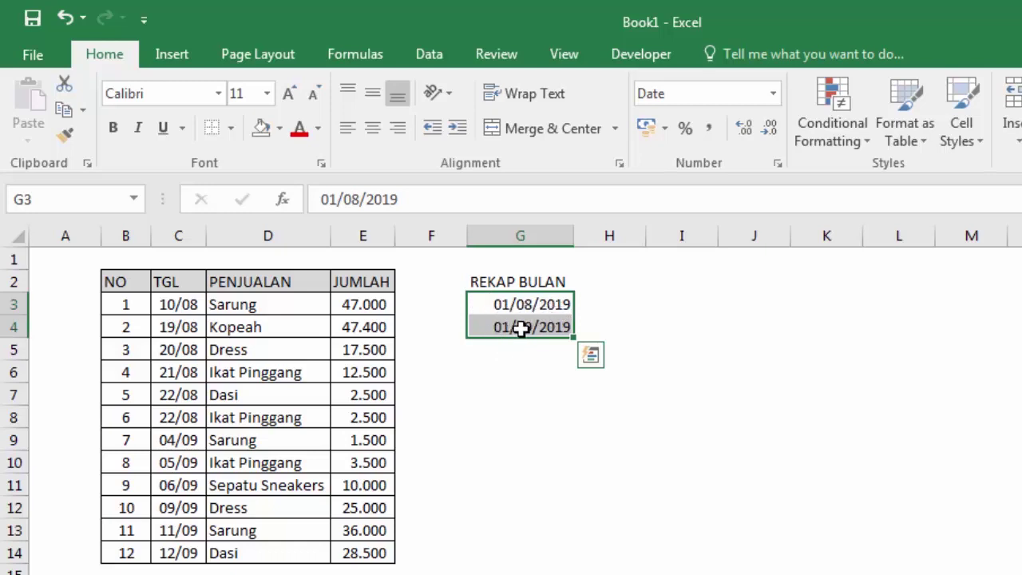
# Apply the custom number format mmmm to G3:G4 so they read Agustus and September.
pyautogui.rightClick(490, 309)
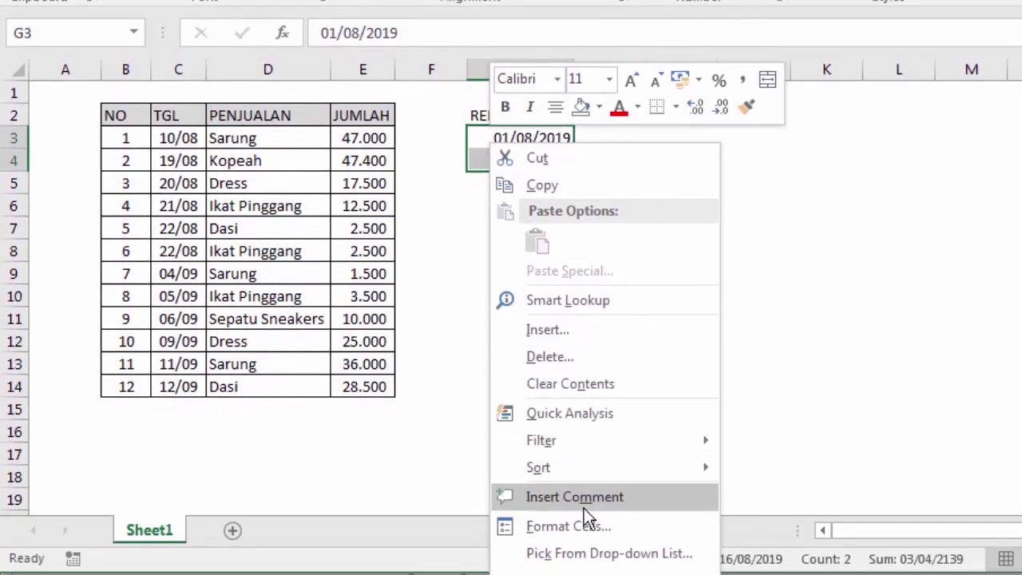
pyautogui.click(579, 521)
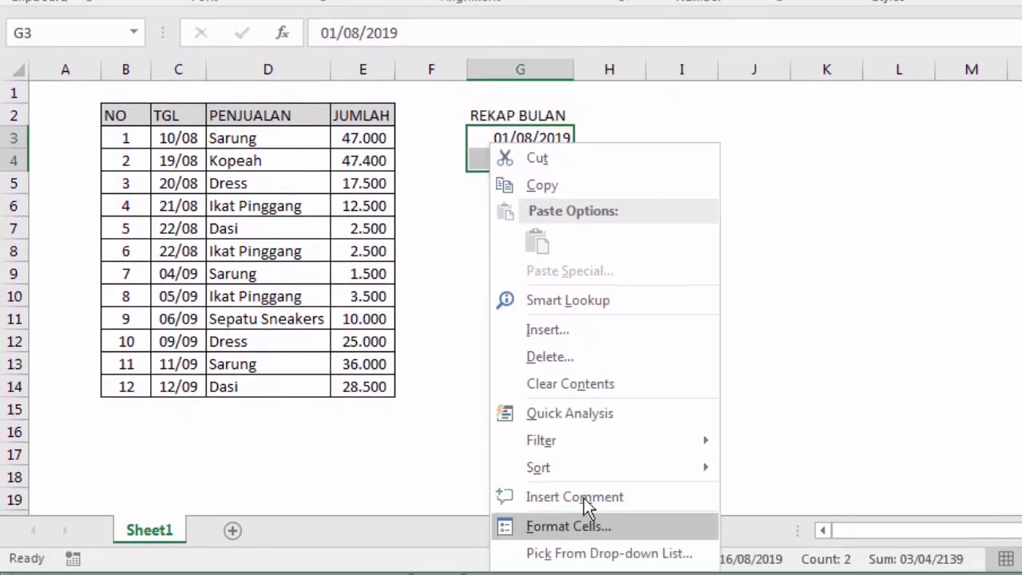
pyautogui.moveTo(571, 148); pyautogui.dragTo(881, 6)
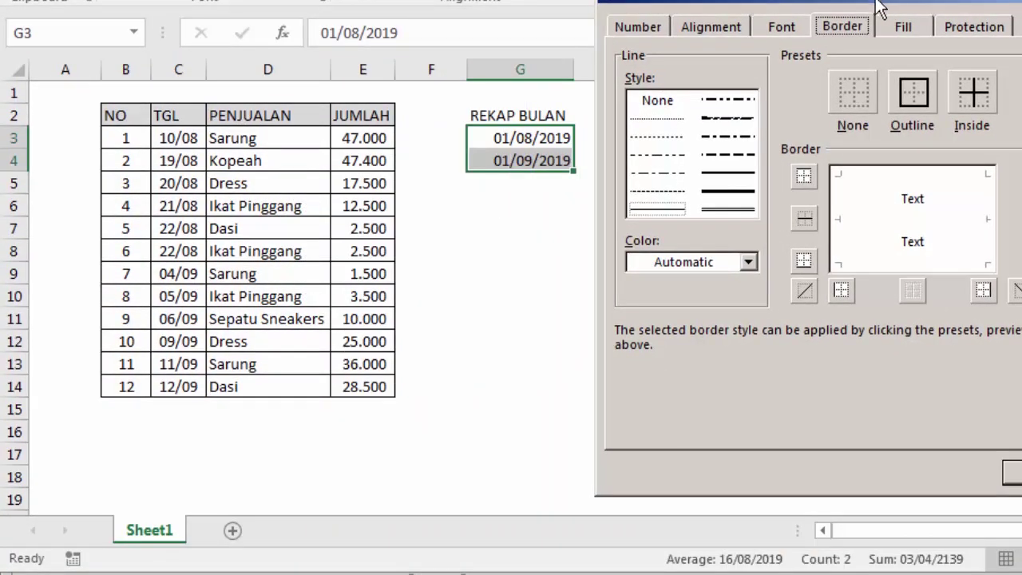
pyautogui.click(640, 27)
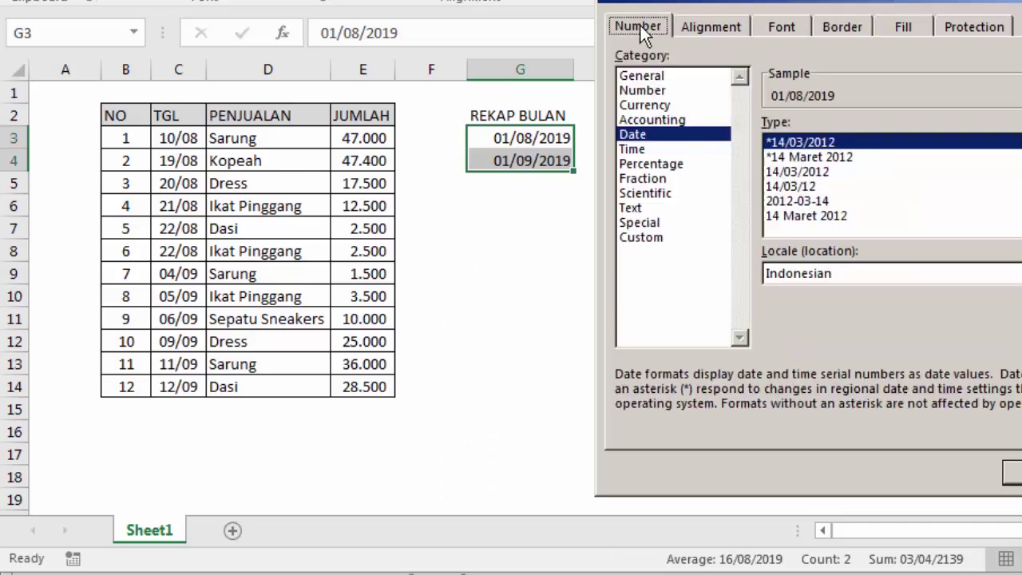
pyautogui.click(657, 237)
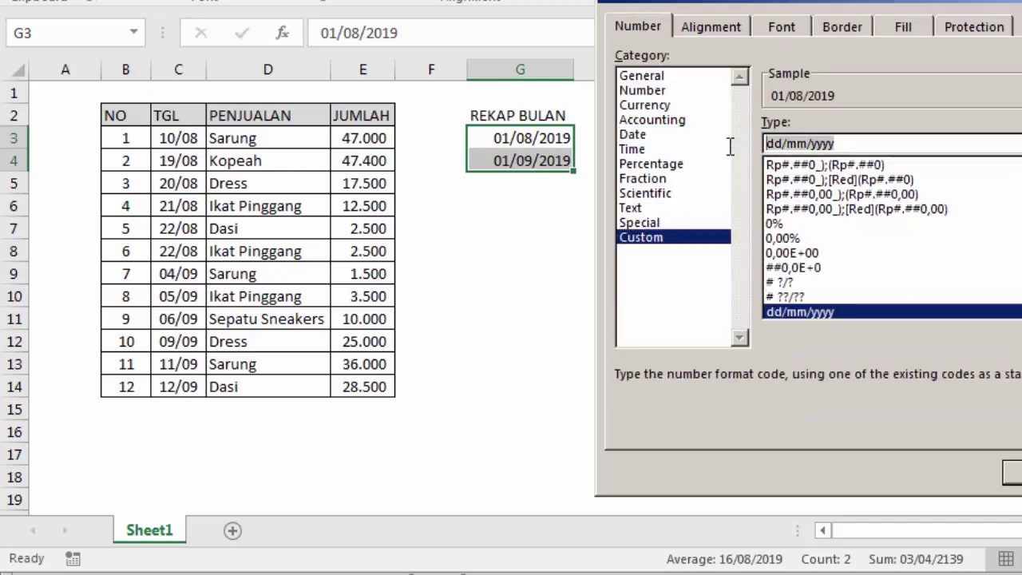
pyautogui.write('dd')
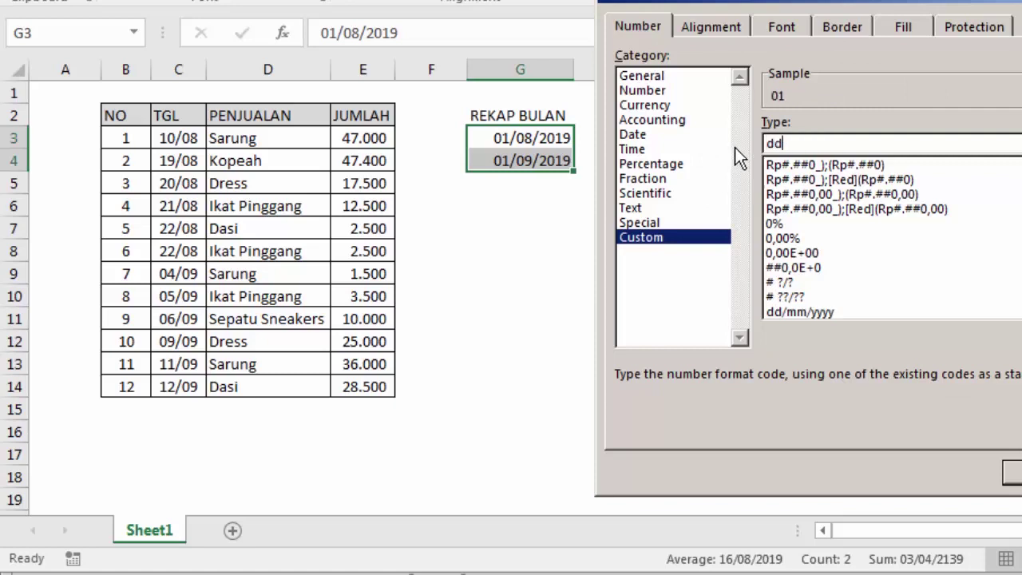
pyautogui.write('dd')
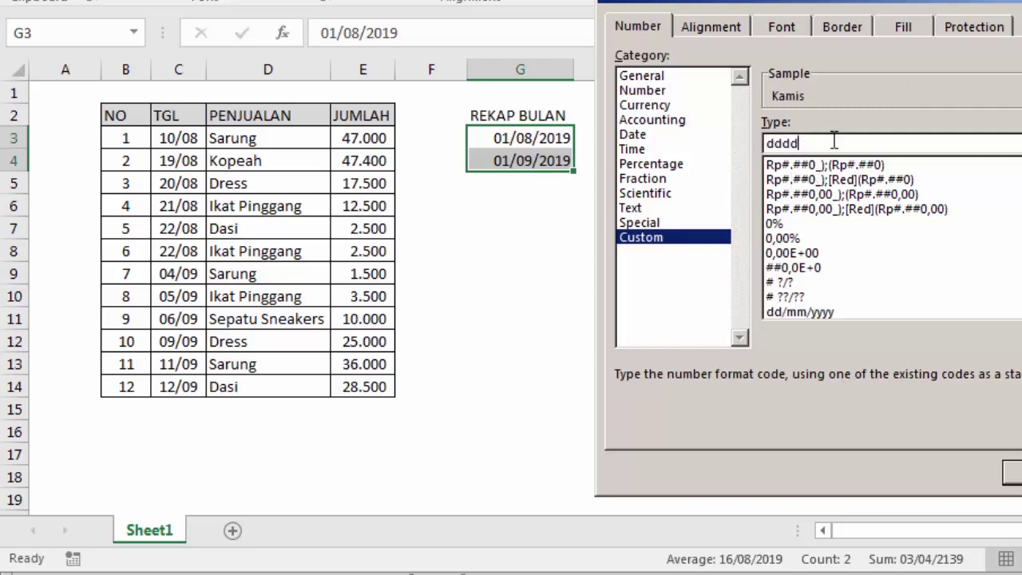
pyautogui.moveTo(808, 144); pyautogui.dragTo(732, 131)
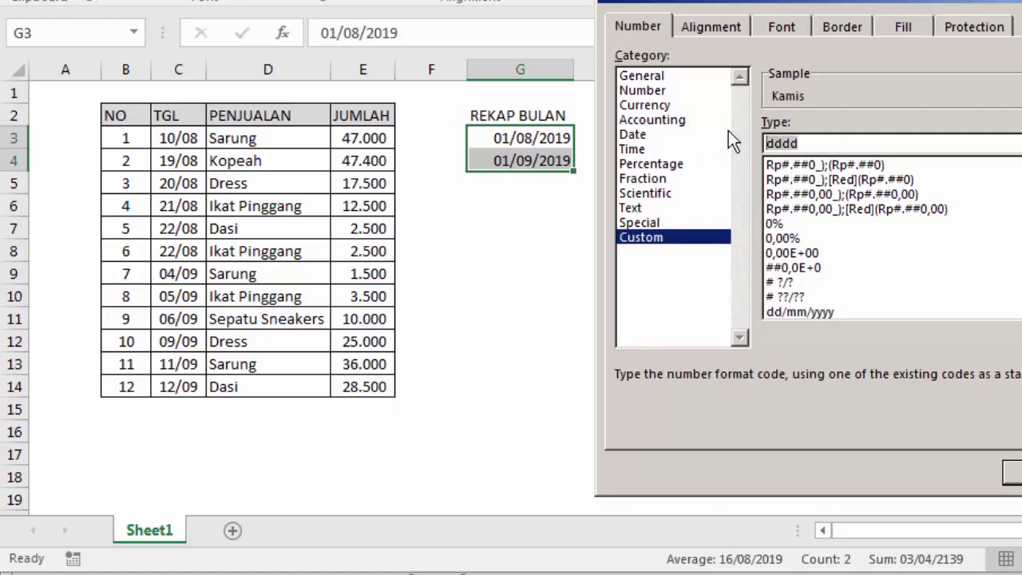
pyautogui.write('mmmm')
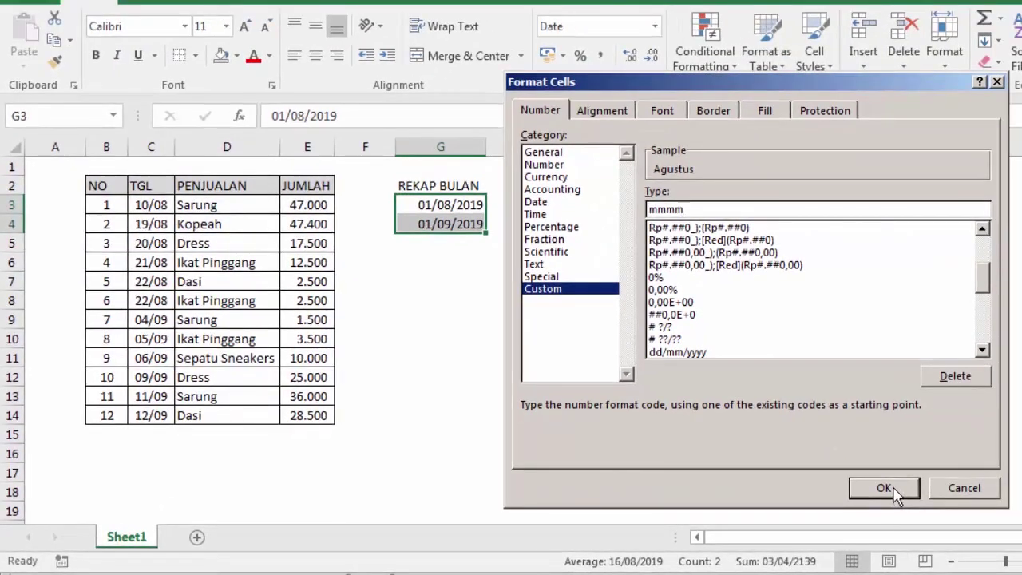
pyautogui.click(885, 489)
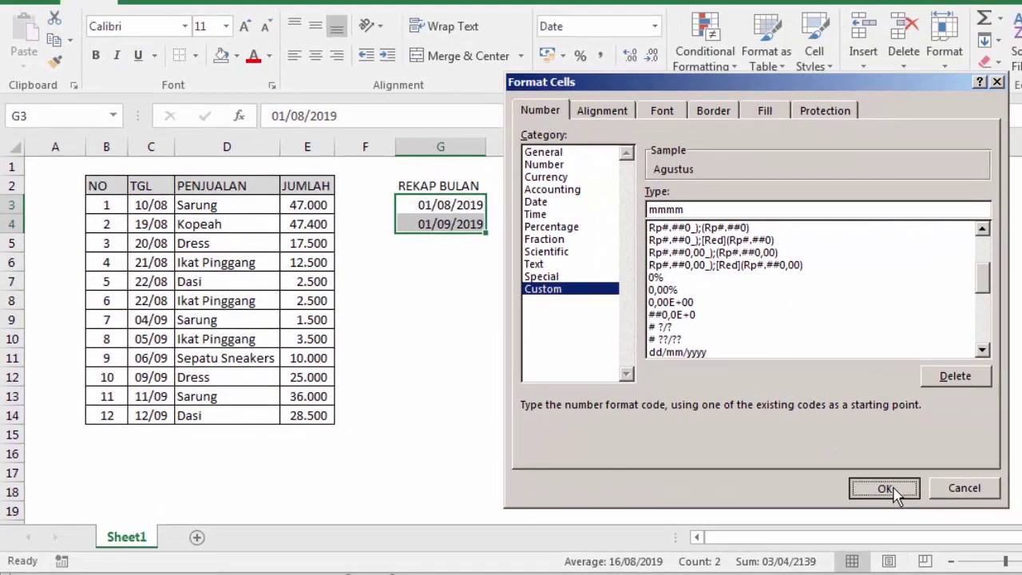
pyautogui.click(500, 300)
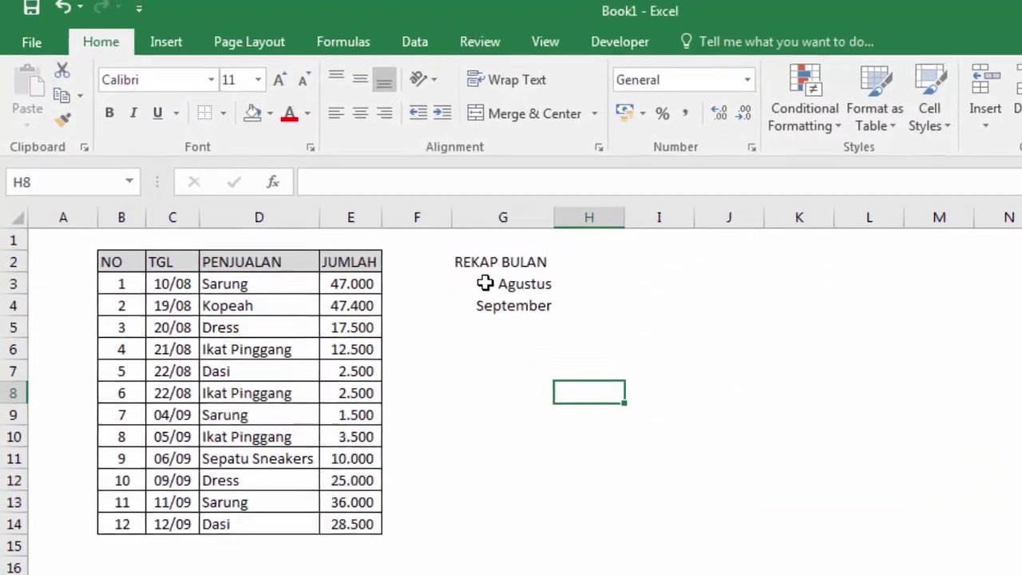
# Left-align the Agustus and September labels in G3:G4.
pyautogui.click(462, 234)
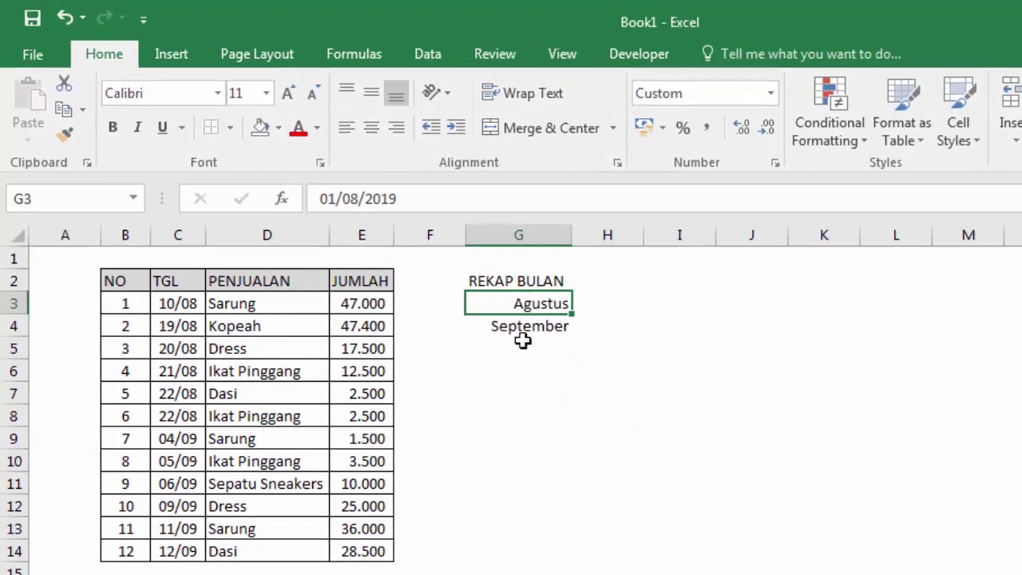
pyautogui.click(523, 331)
pyautogui.moveTo(525, 309); pyautogui.dragTo(525, 326)
pyautogui.click(347, 128)
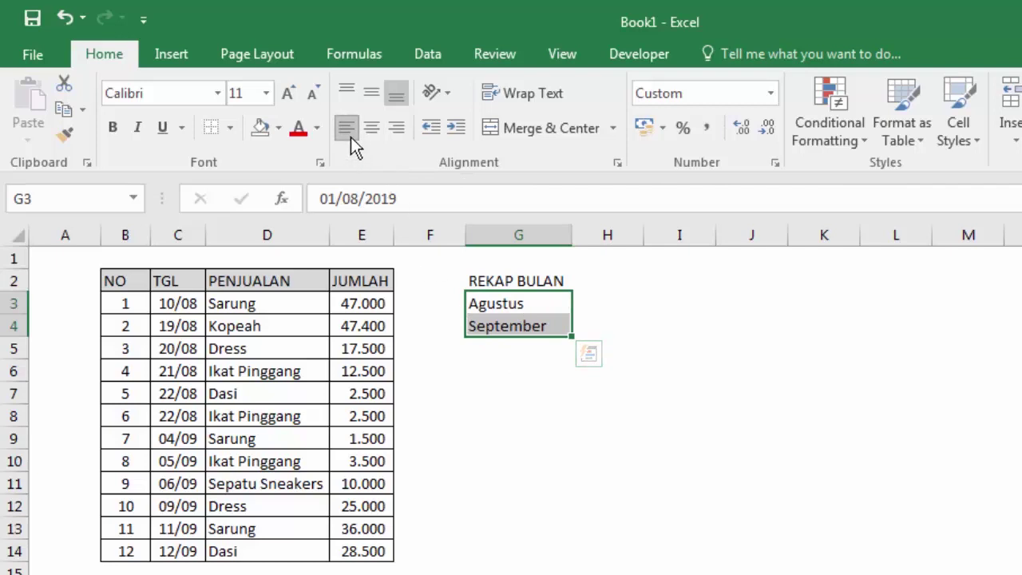
pyautogui.click(616, 295)
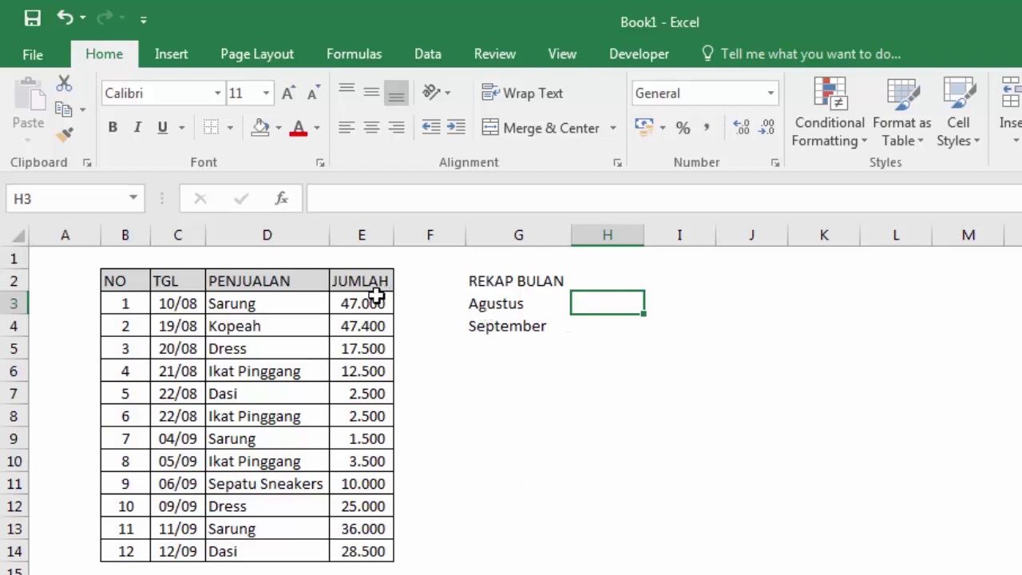
pyautogui.moveTo(376, 300); pyautogui.dragTo(371, 546)
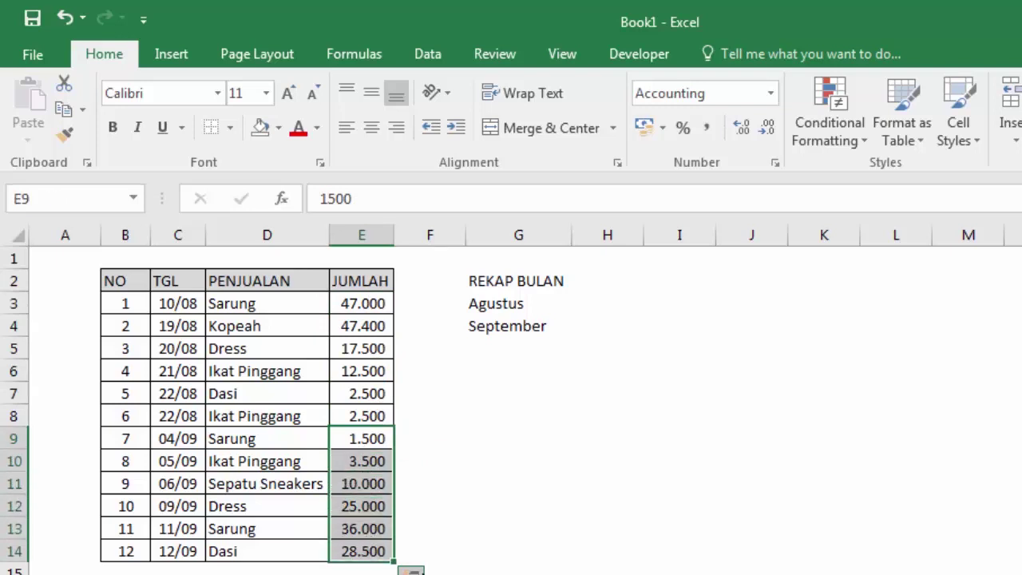
pyautogui.click(423, 568)
pyautogui.click(595, 348)
pyautogui.click(601, 304)
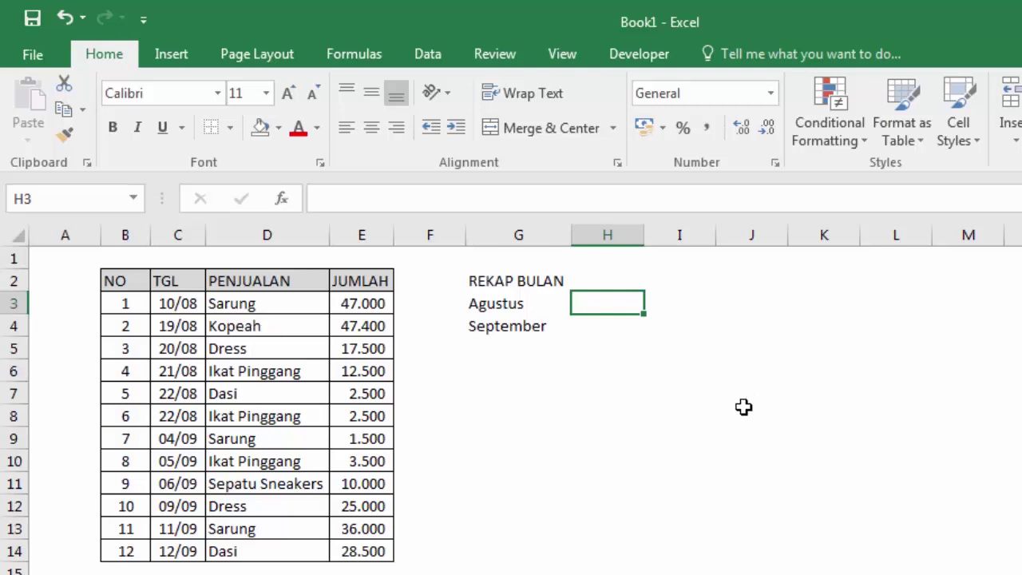
pyautogui.write('=')
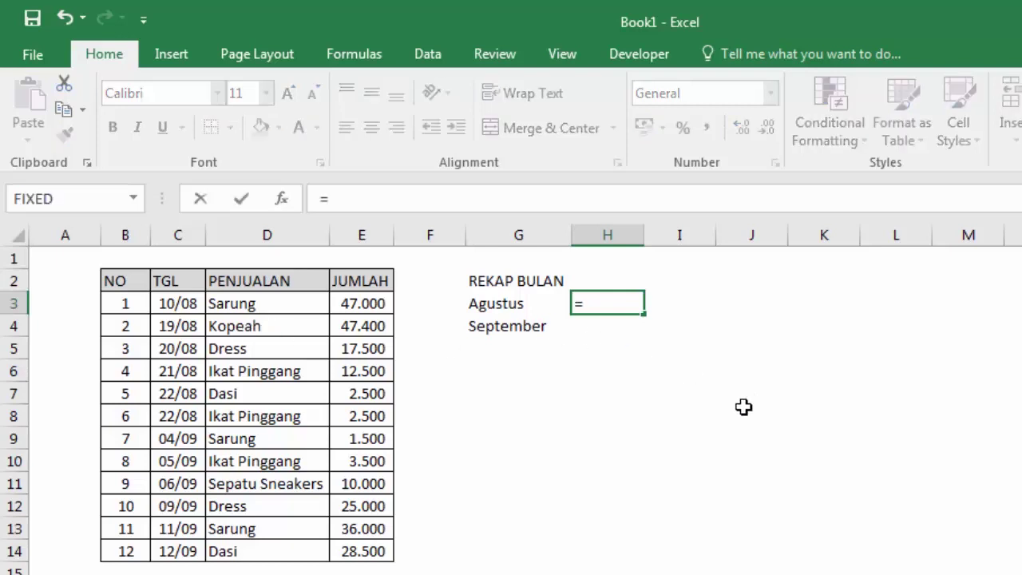
pyautogui.write('sumi')
pyautogui.press('Down')
pyautogui.press('Tab')
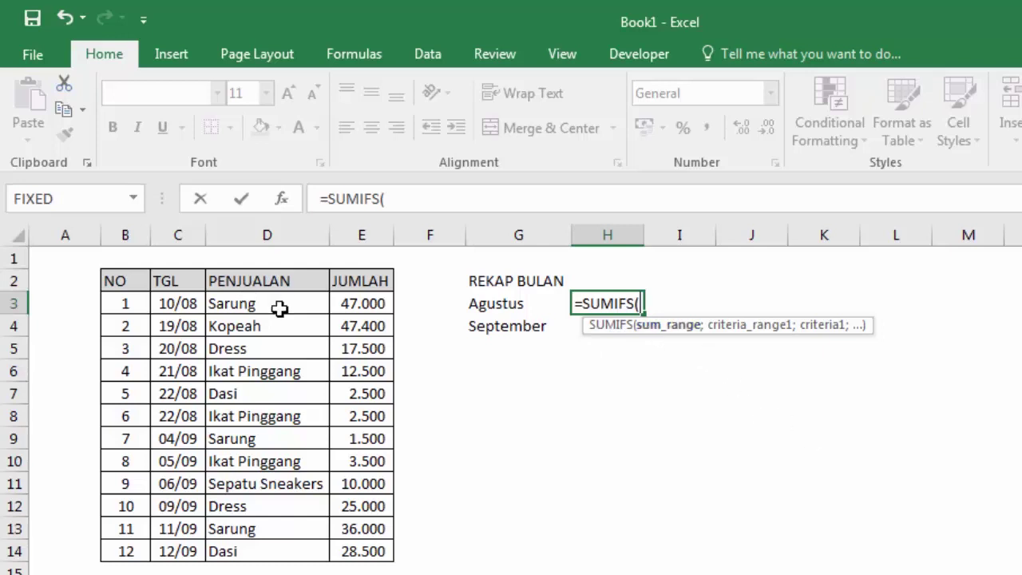
pyautogui.press('Escape')
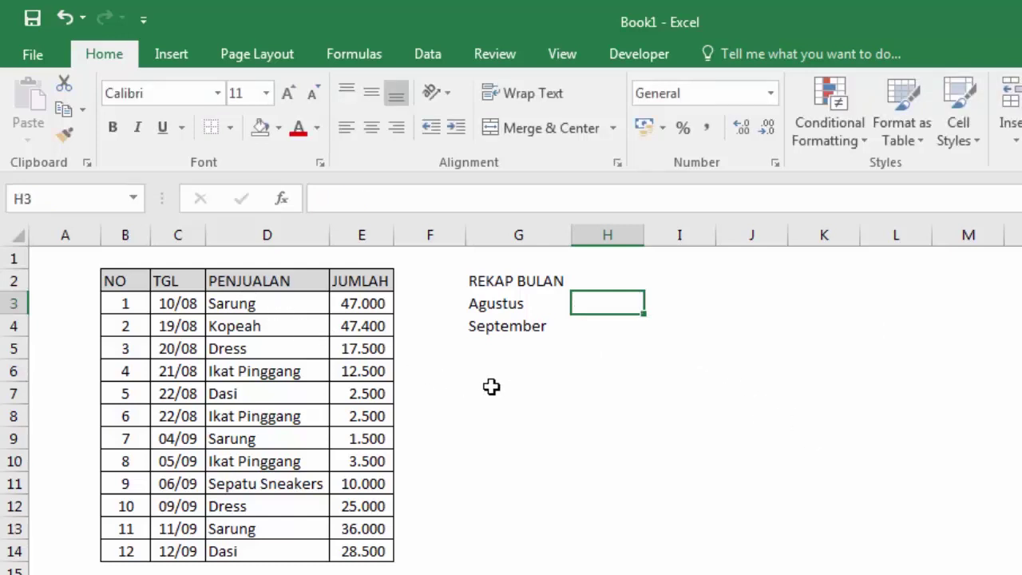
# Name the TGL date range C3:C14 'Tanggal' using the Name Box.
pyautogui.click(546, 369)
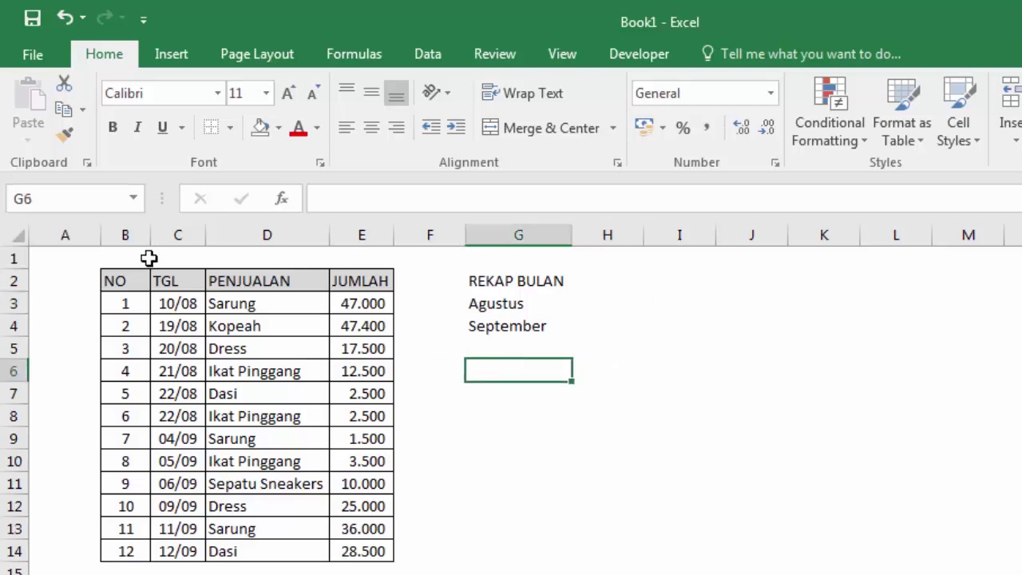
pyautogui.click(286, 304)
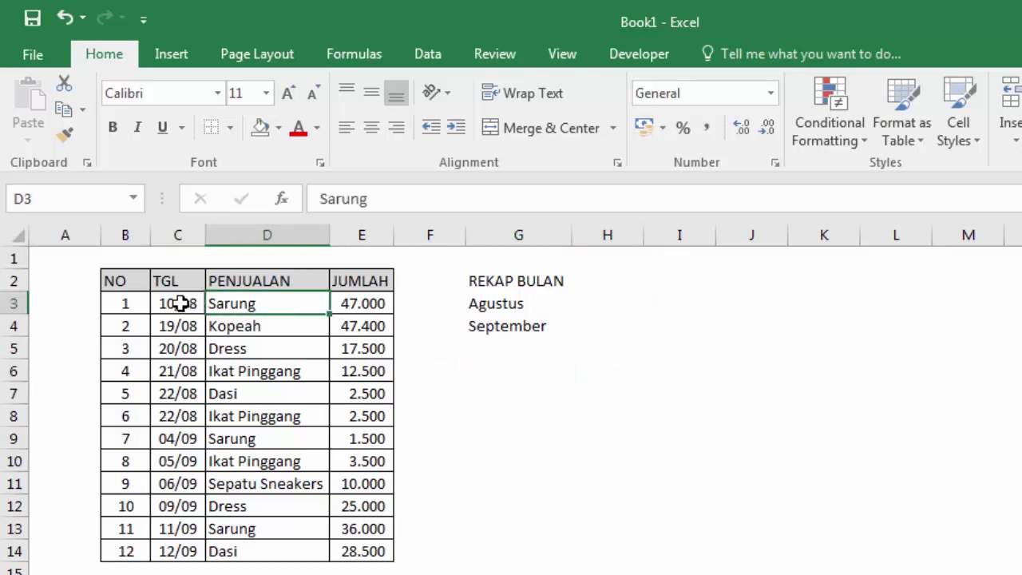
pyautogui.moveTo(179, 302); pyautogui.dragTo(171, 543)
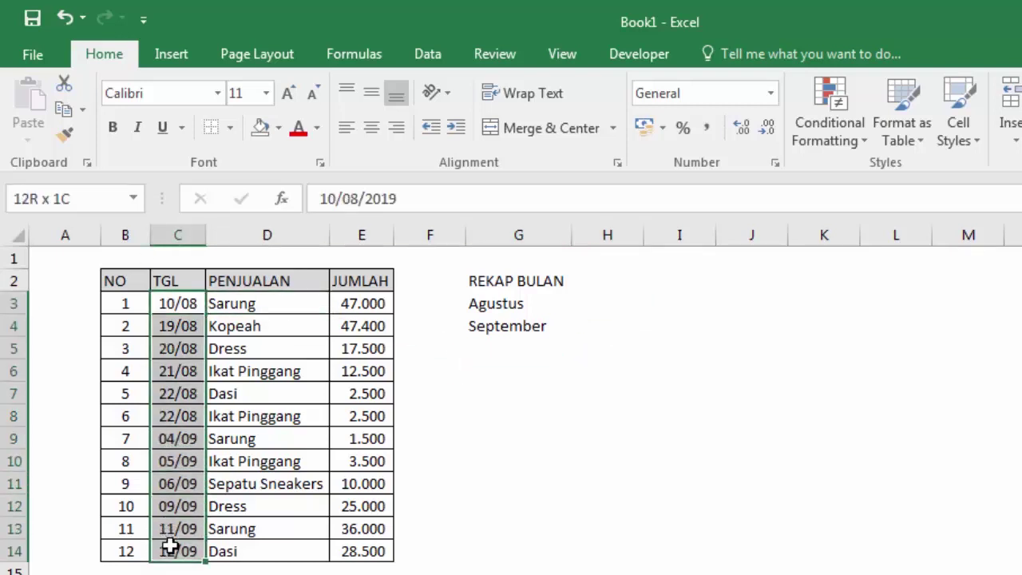
pyautogui.click(361, 369)
pyautogui.moveTo(178, 304); pyautogui.dragTo(178, 543)
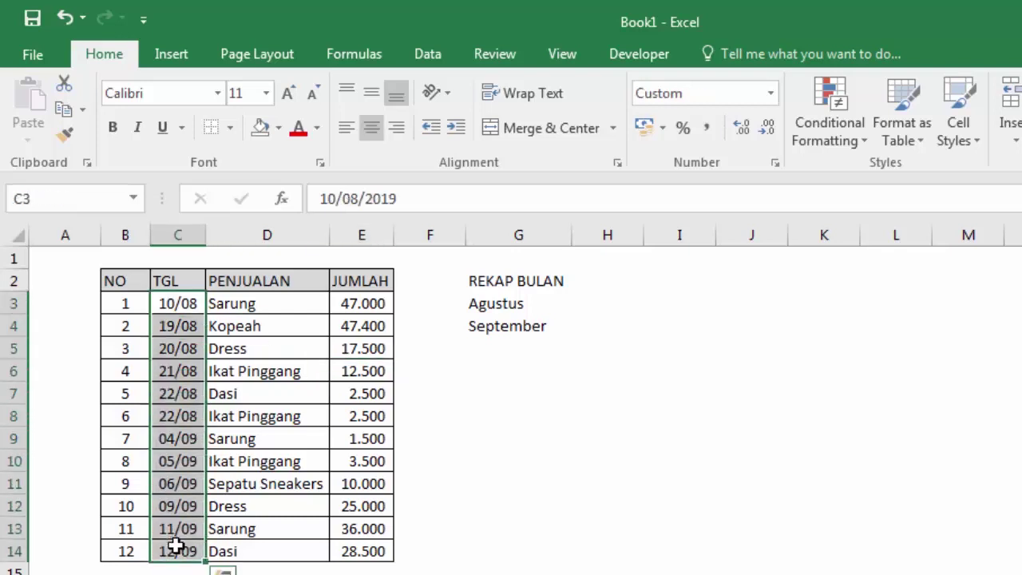
pyautogui.click(106, 203)
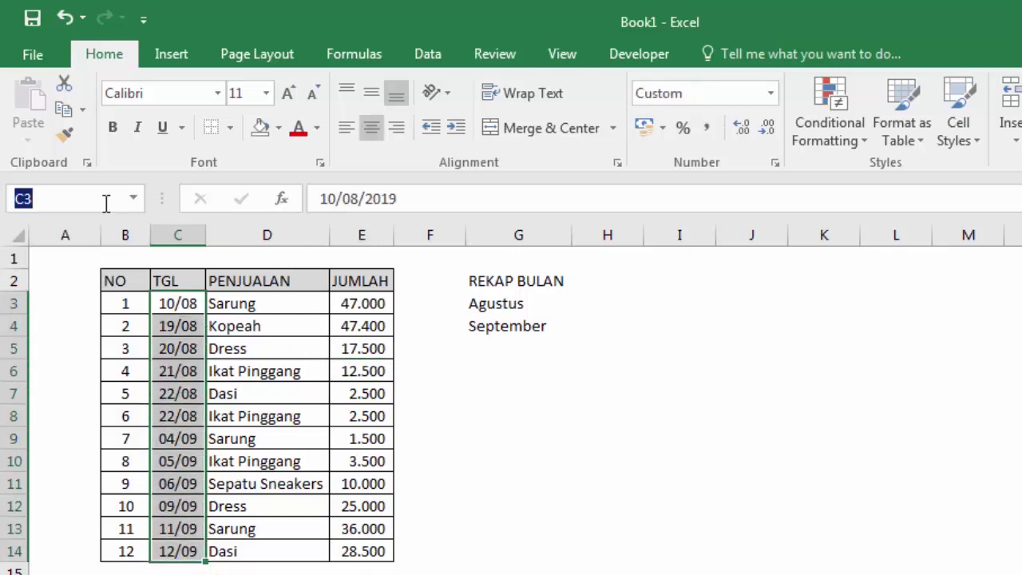
pyautogui.write('Tanggal')
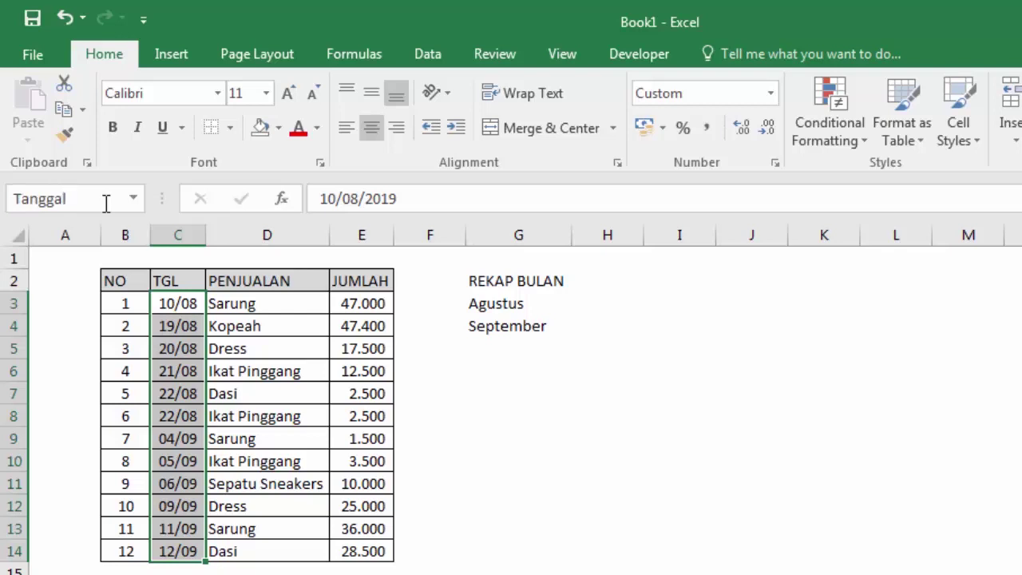
pyautogui.moveTo(171, 305); pyautogui.dragTo(177, 552)
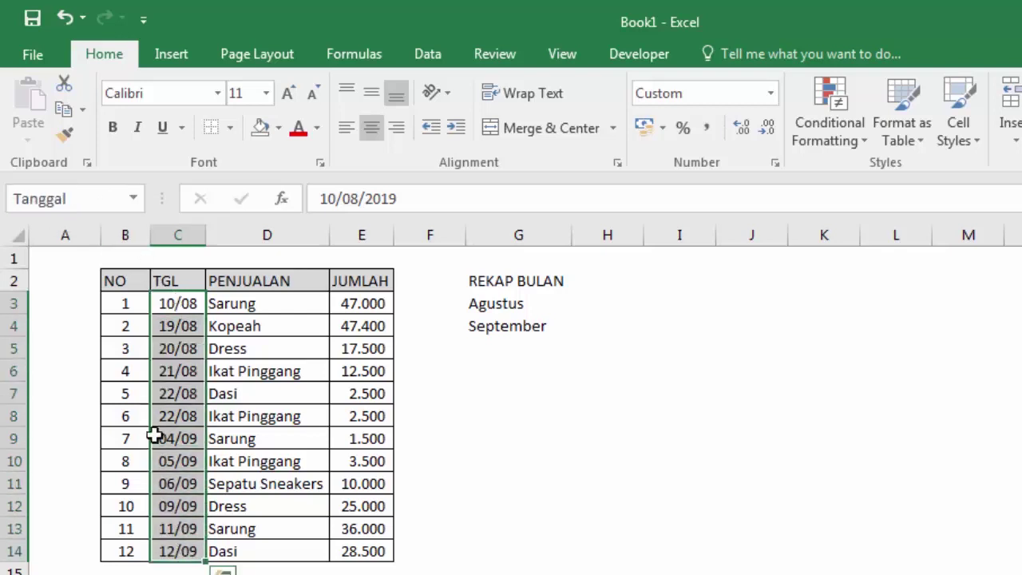
pyautogui.click(429, 366)
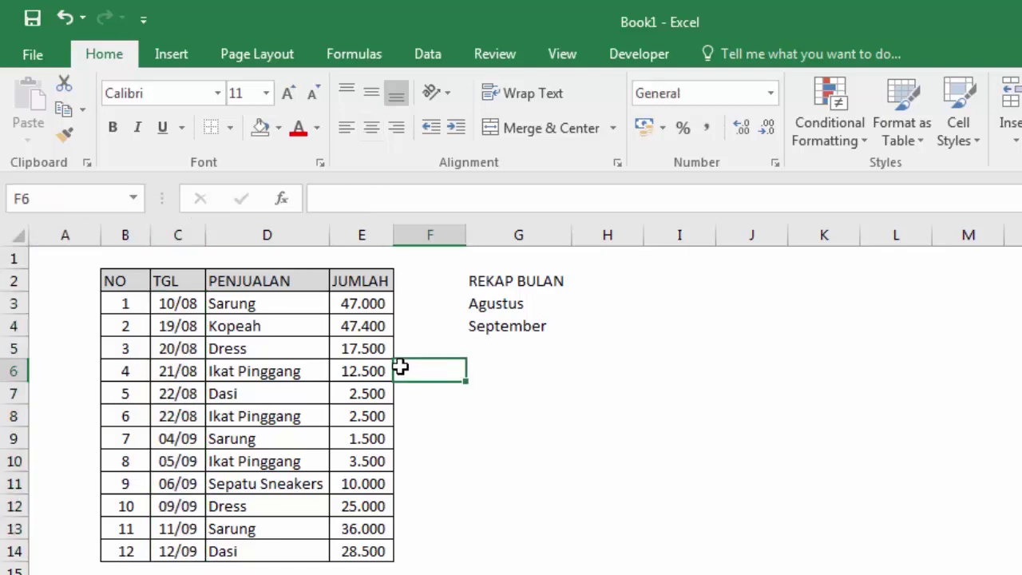
pyautogui.moveTo(365, 302); pyautogui.dragTo(376, 557)
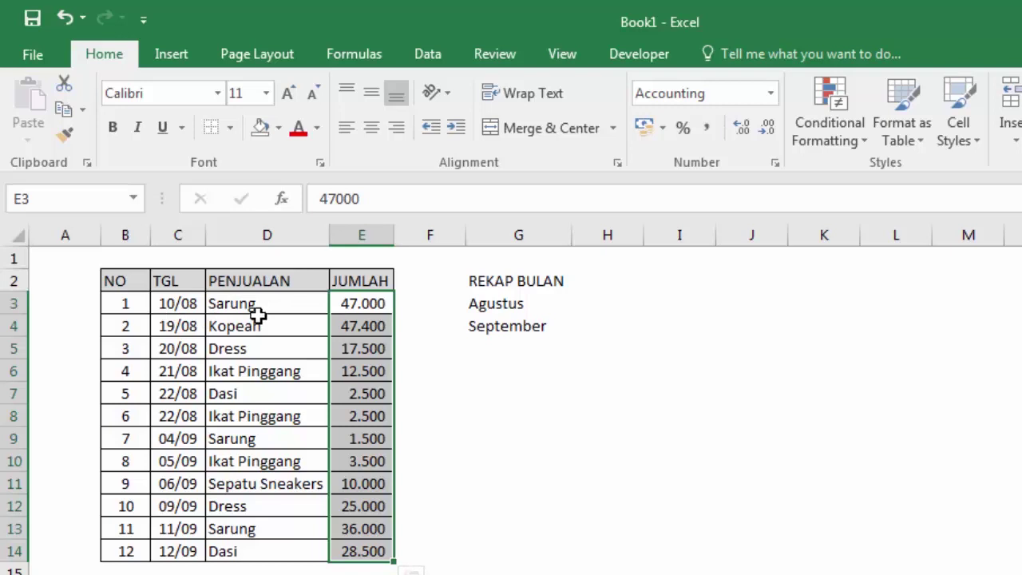
# Name the JUMLAH amounts E3:E14 'Jumlah' using the Name Box.
pyautogui.click(176, 304)
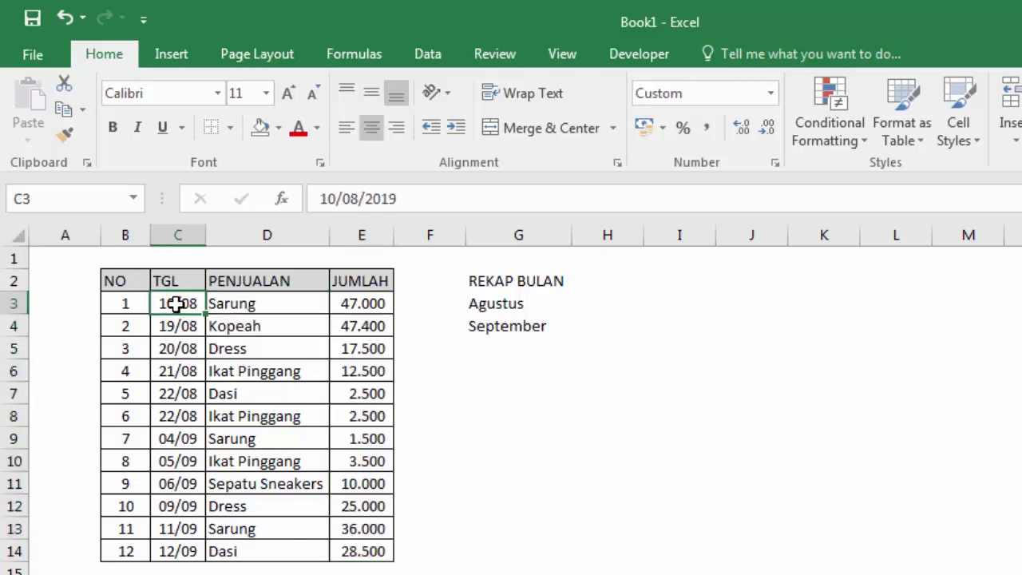
pyautogui.click(183, 554)
pyautogui.moveTo(179, 303); pyautogui.dragTo(196, 551)
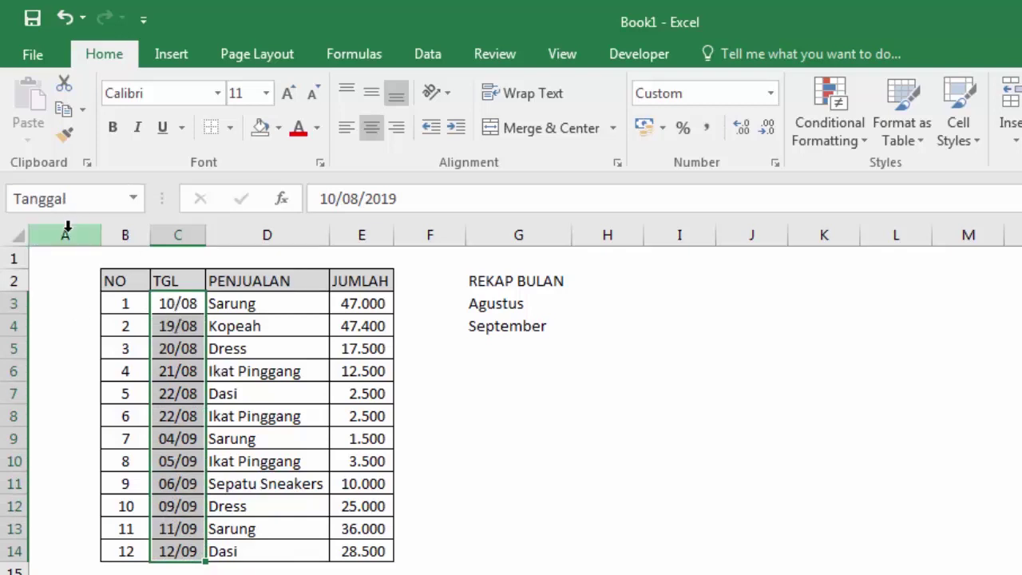
pyautogui.moveTo(376, 303); pyautogui.dragTo(373, 550)
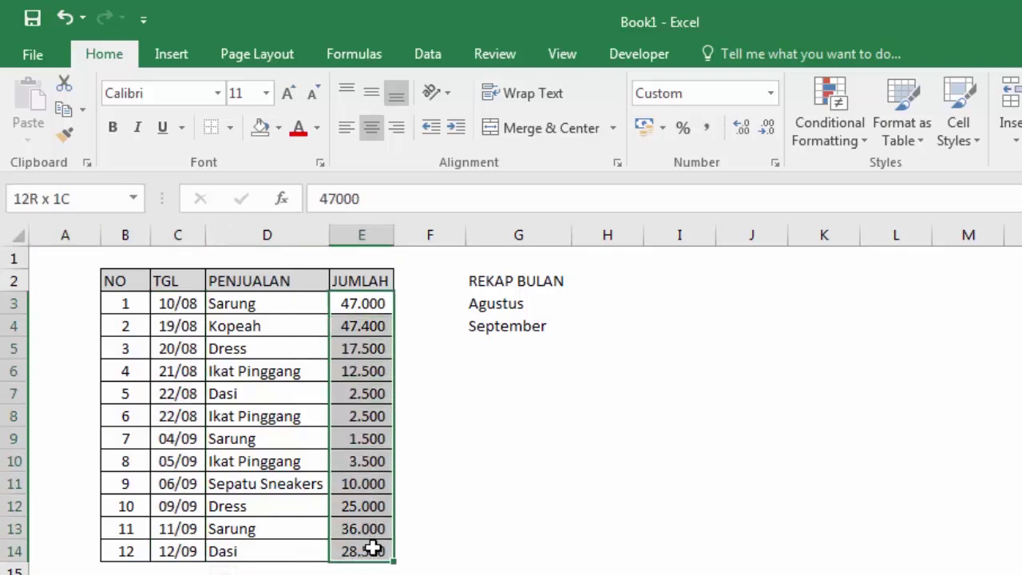
pyautogui.click(117, 202)
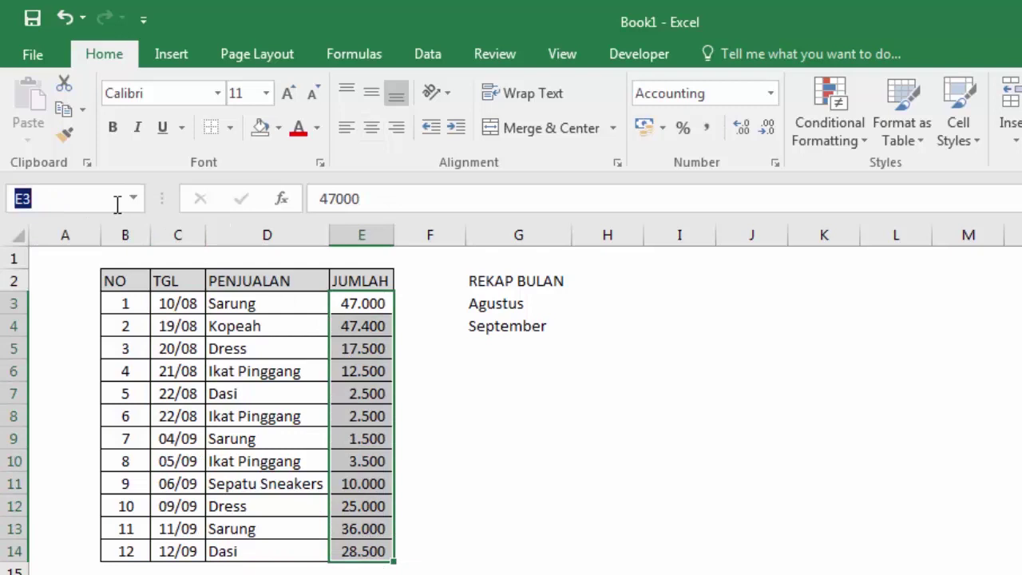
pyautogui.write('Jumlah')
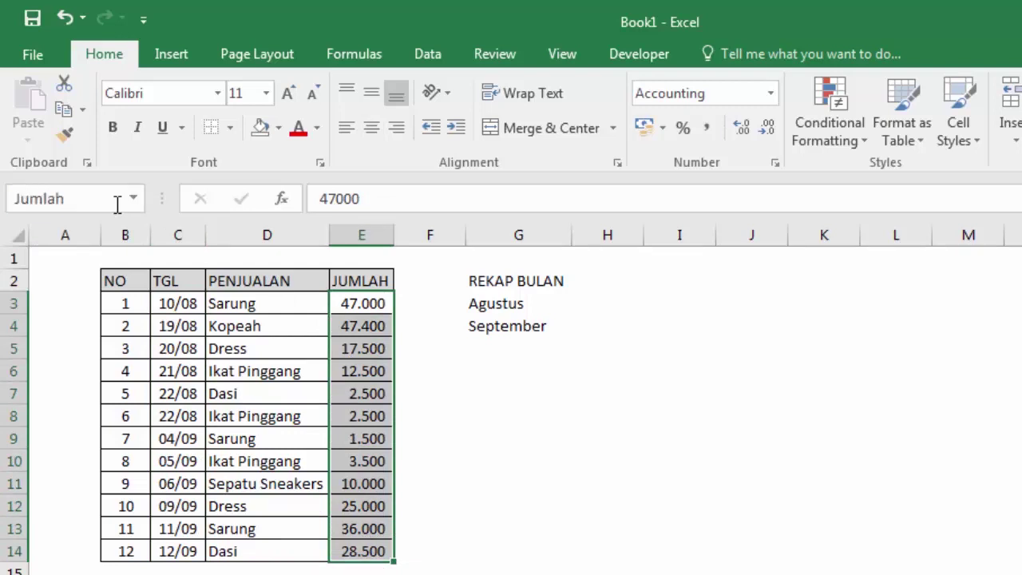
pyautogui.press('Return')
pyautogui.click(484, 375)
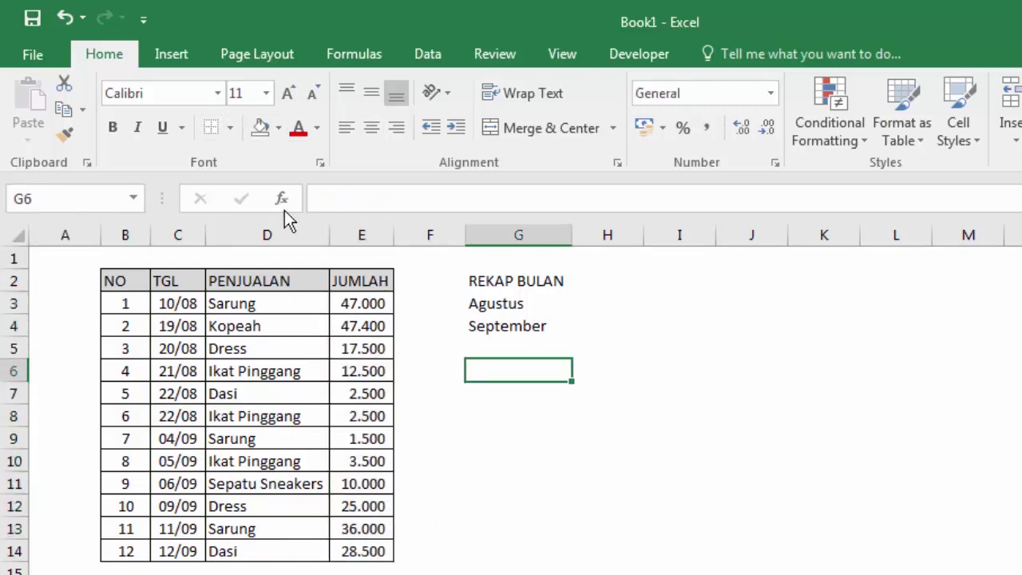
pyautogui.click(610, 310)
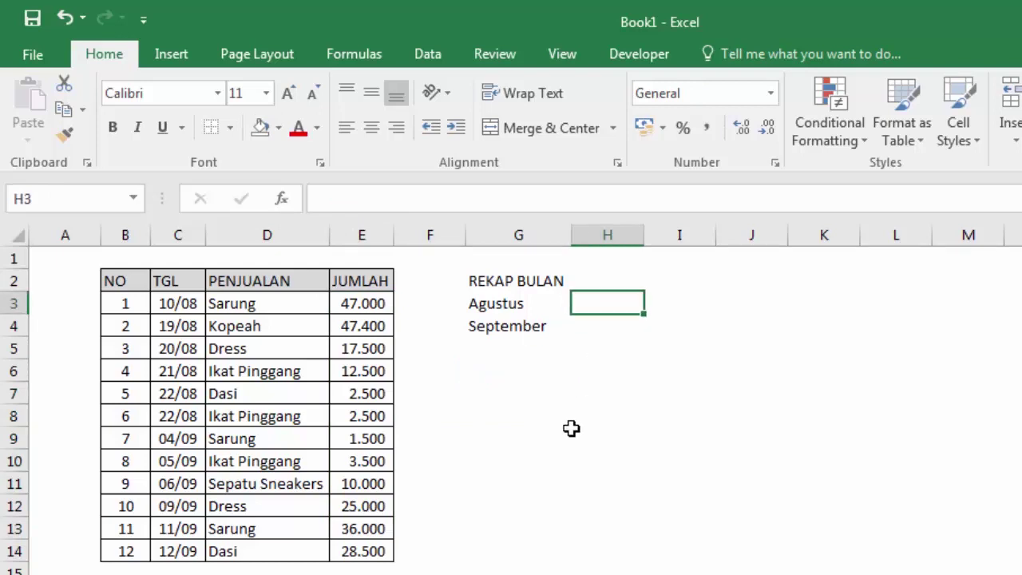
# Start H3 with =SUMIFS(Jumlah using autocomplete for SUMIFS and the Jumlah name.
pyautogui.write('=sum')
pyautogui.press('Down')
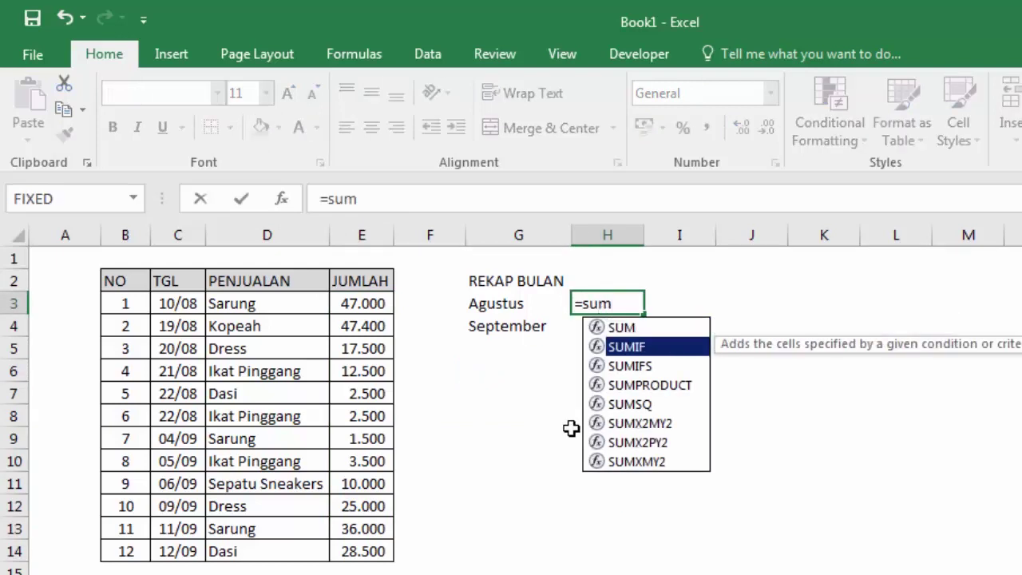
pyautogui.press('Down')
pyautogui.press('Tab')
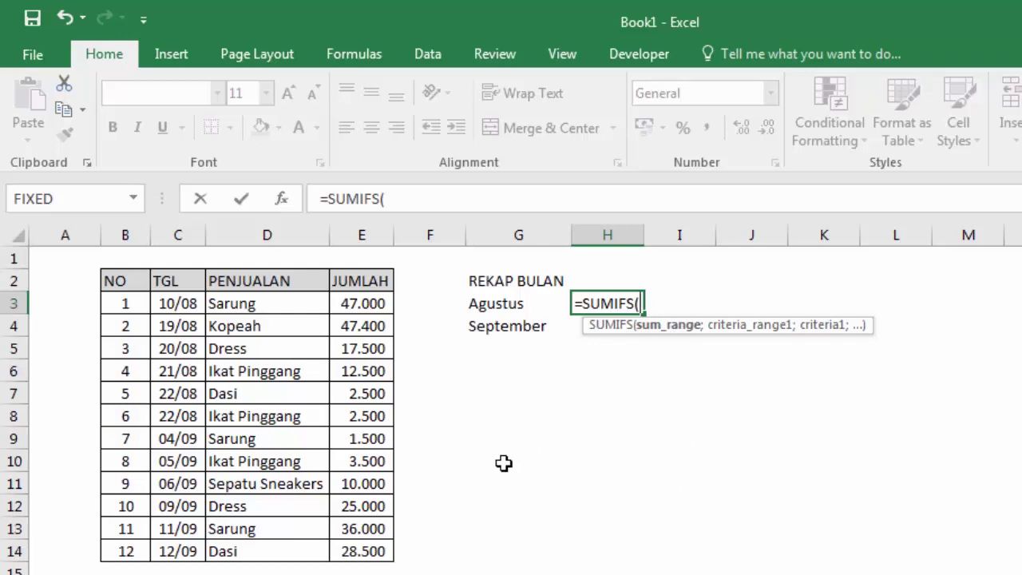
pyautogui.write('ju')
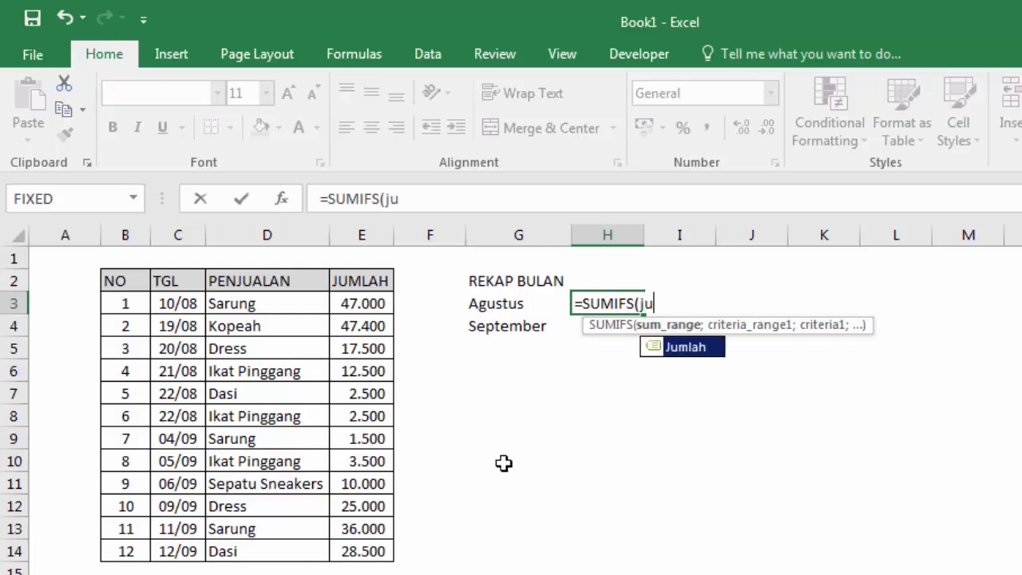
pyautogui.press('Tab')
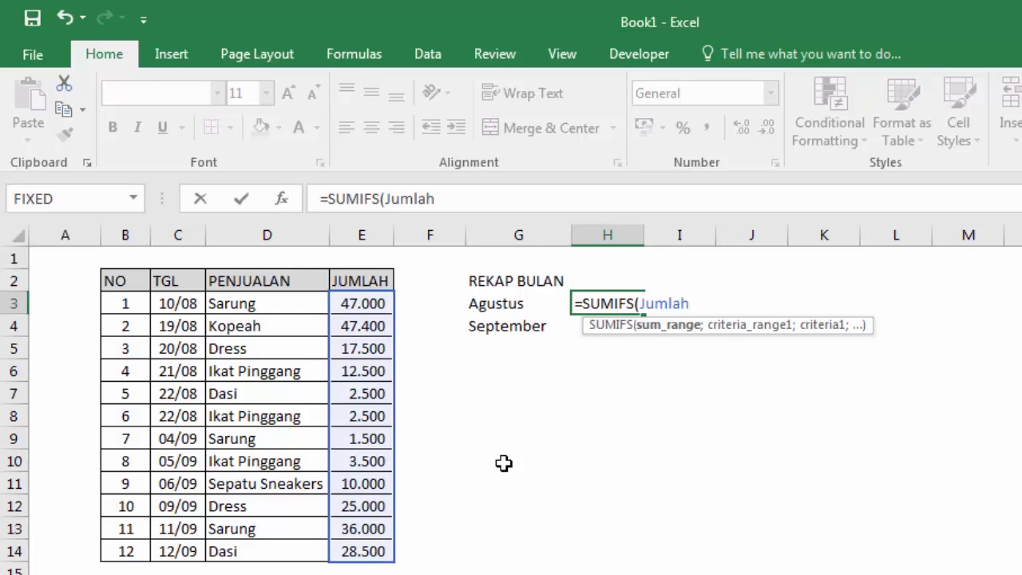
# Add the criterion Tanggal;">="&G3 to the H3 SUMIFS formula.
pyautogui.write(';')
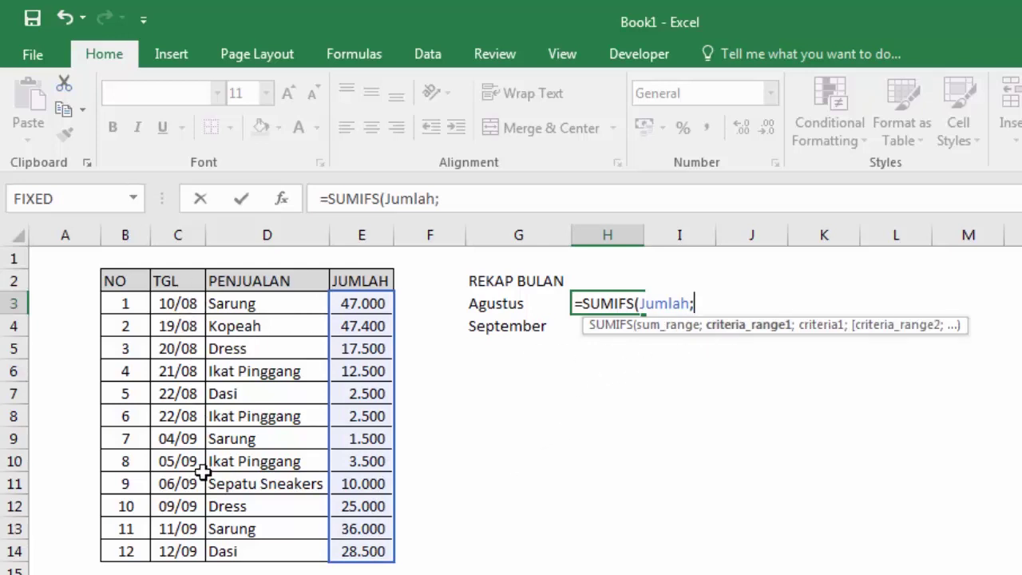
pyautogui.write('ta')
pyautogui.press('Down')
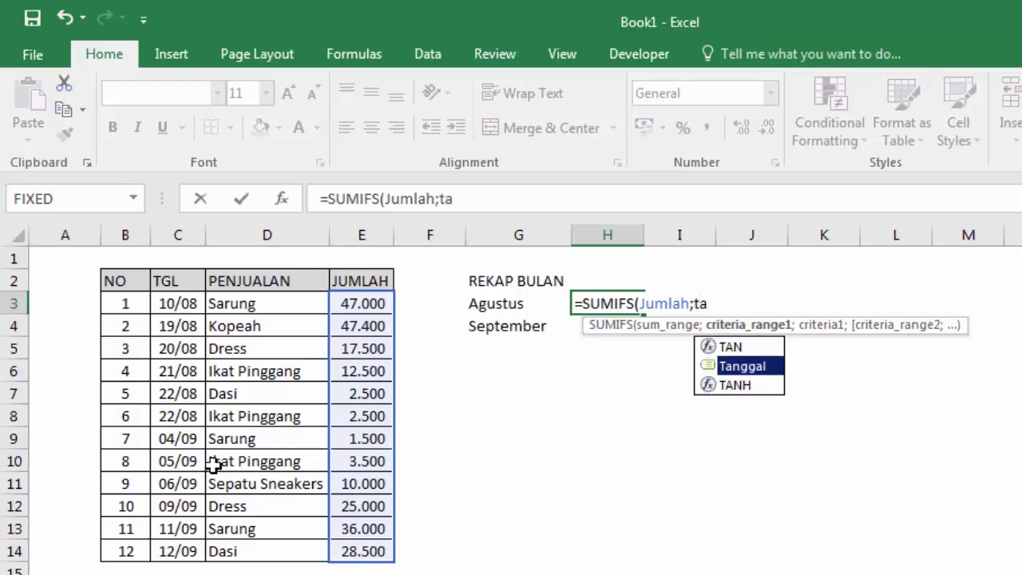
pyautogui.press('Tab')
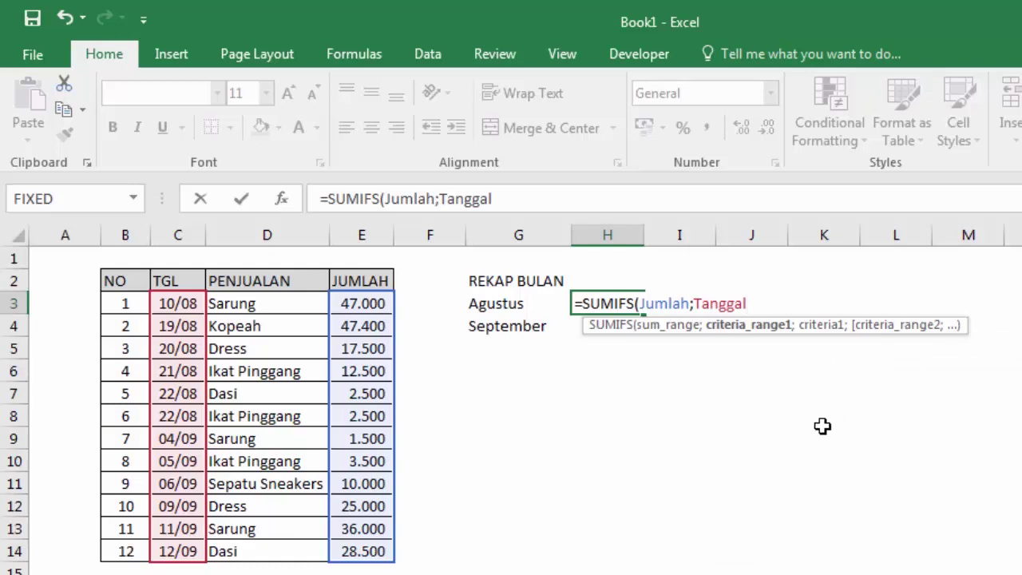
pyautogui.write(';">=')
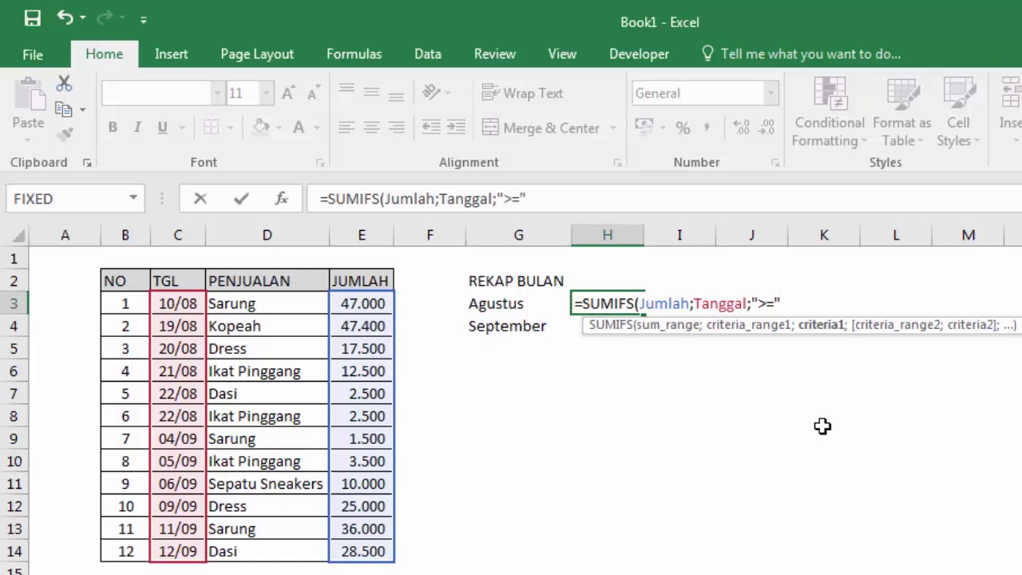
pyautogui.write('&')
pyautogui.click(515, 302)
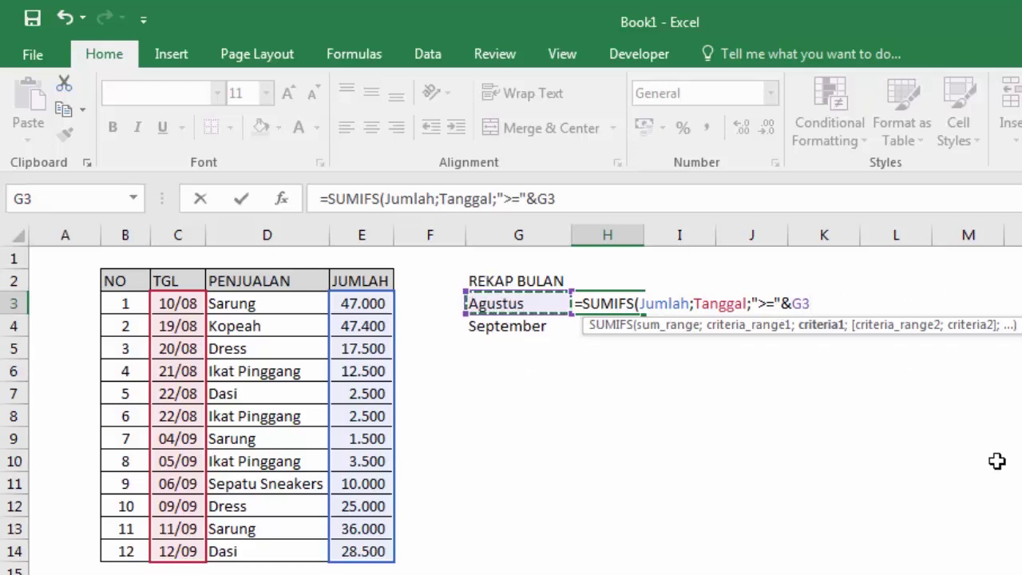
pyautogui.write(';')
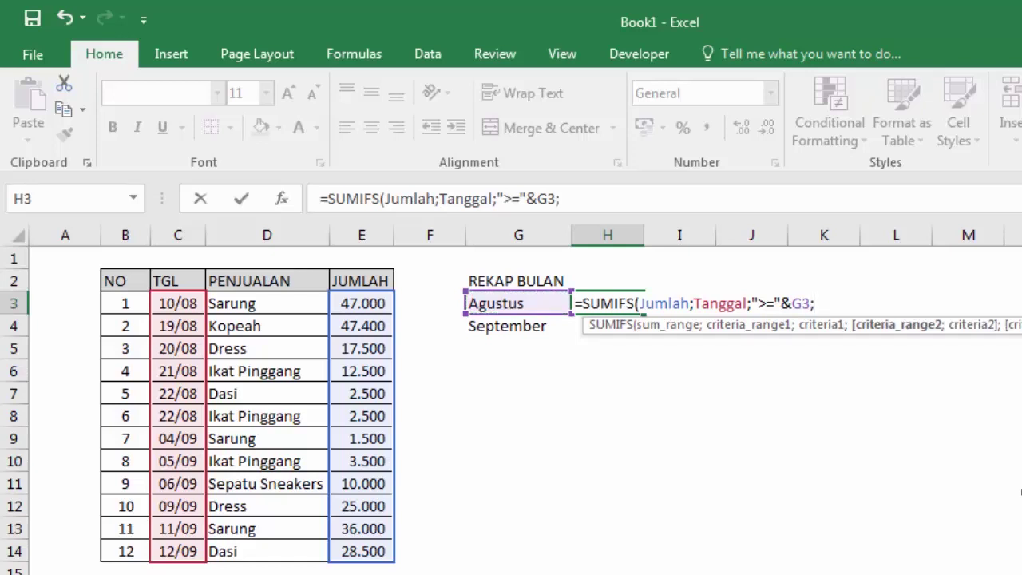
pyautogui.write('ta')
# Add the condition Tanggal;"<="&EOMONTH(G3;0 to the H3 formula.
pyautogui.press('Down')
pyautogui.press('Tab')
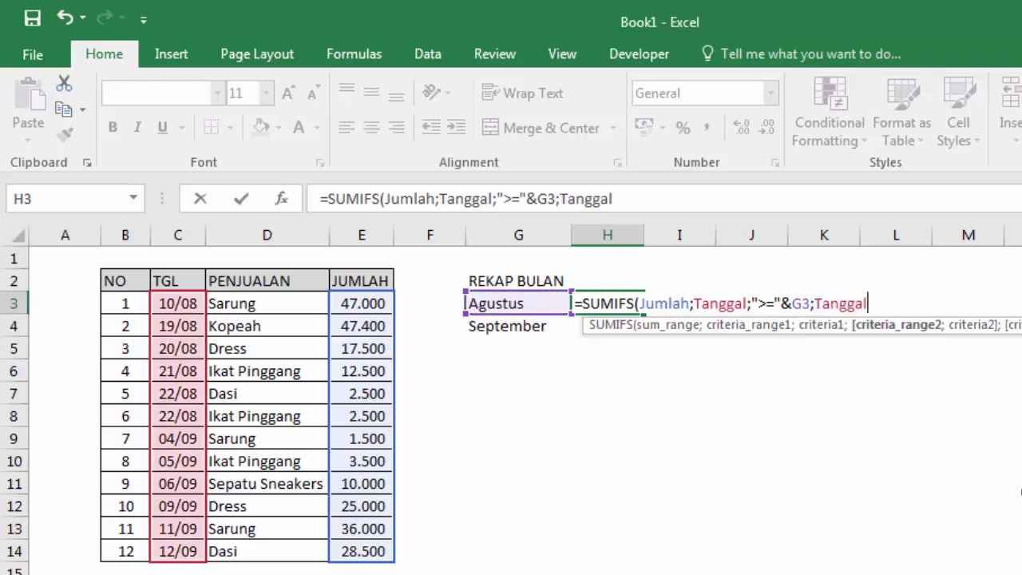
pyautogui.write(';"<=')
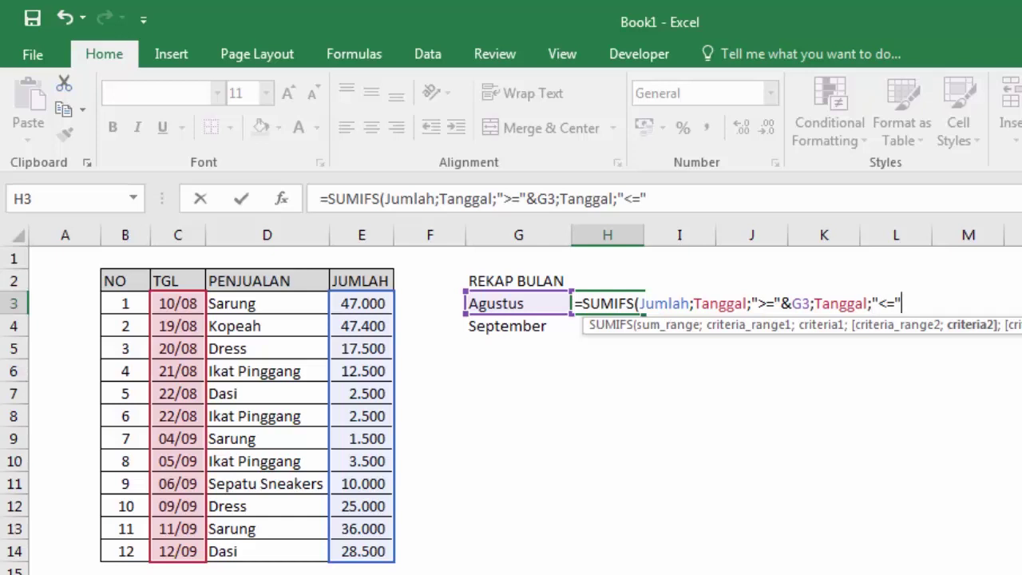
pyautogui.write('&')
pyautogui.write('e')
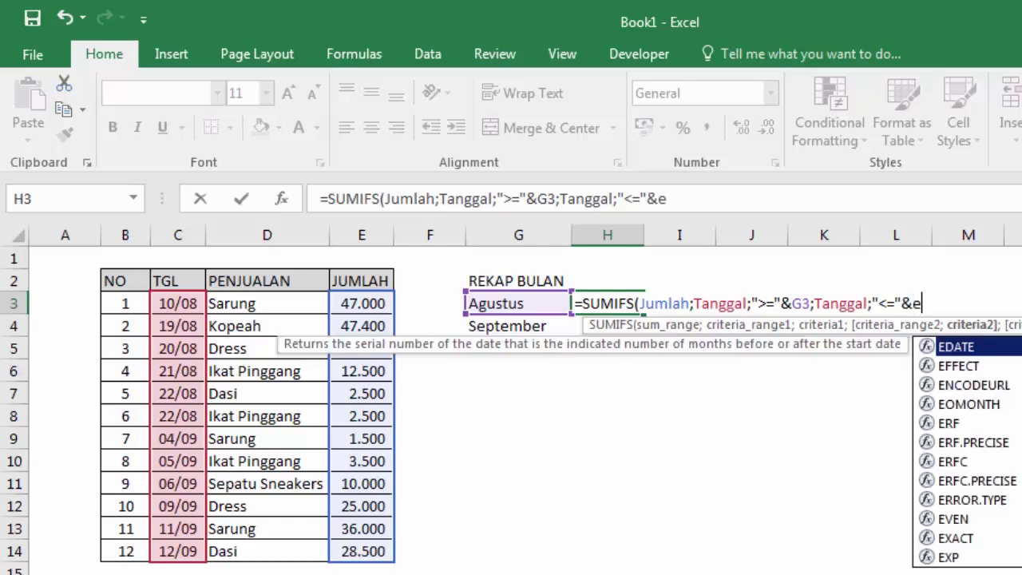
pyautogui.write('m')
pyautogui.press('BackSpace')
pyautogui.write('o')
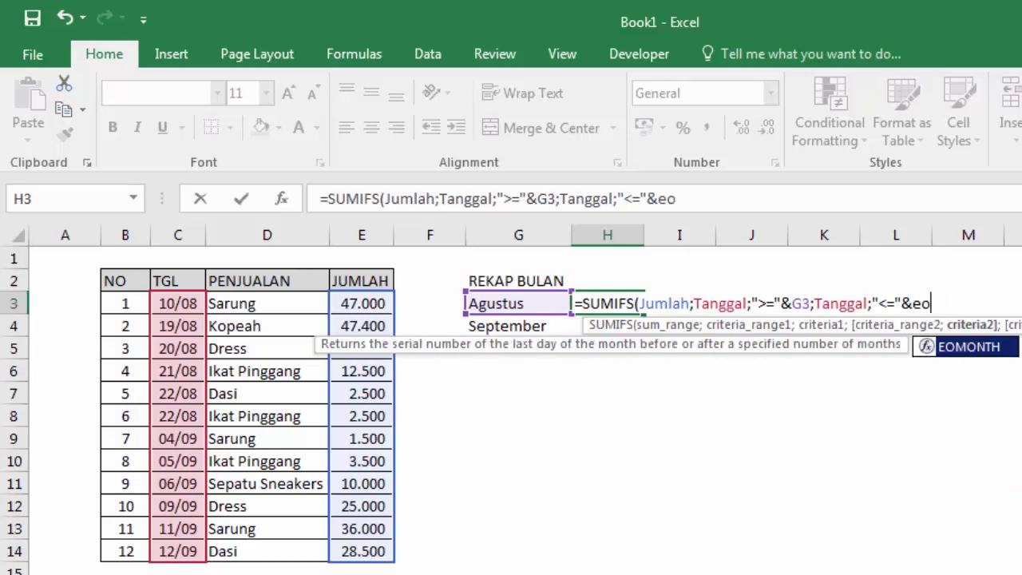
pyautogui.press('Tab')
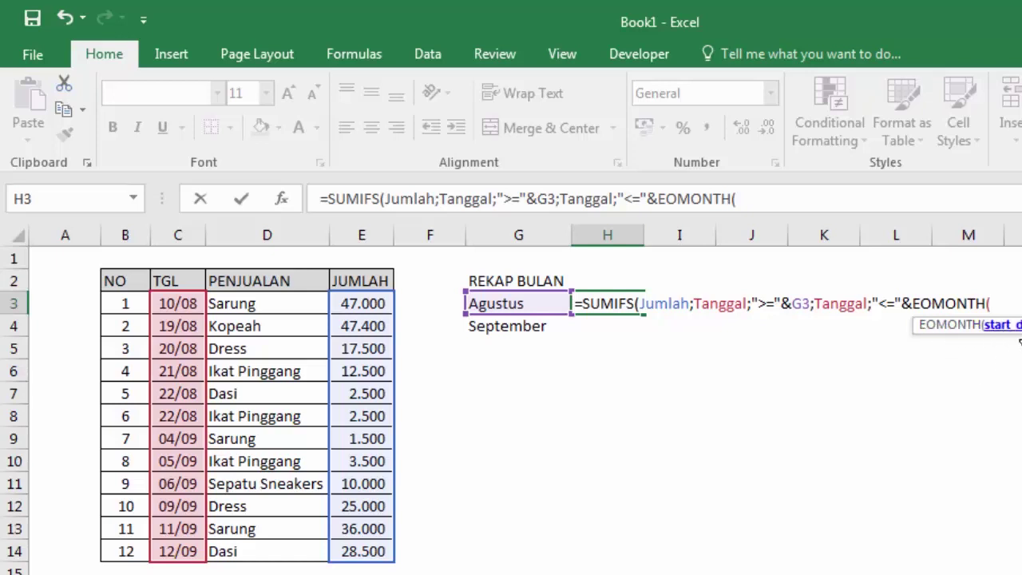
pyautogui.click(548, 304)
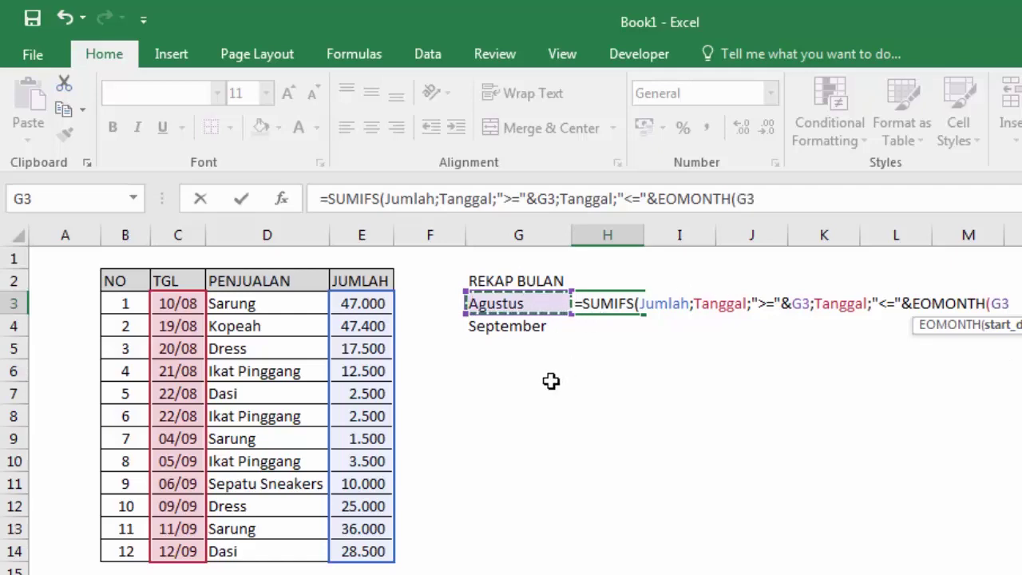
pyautogui.write(';')
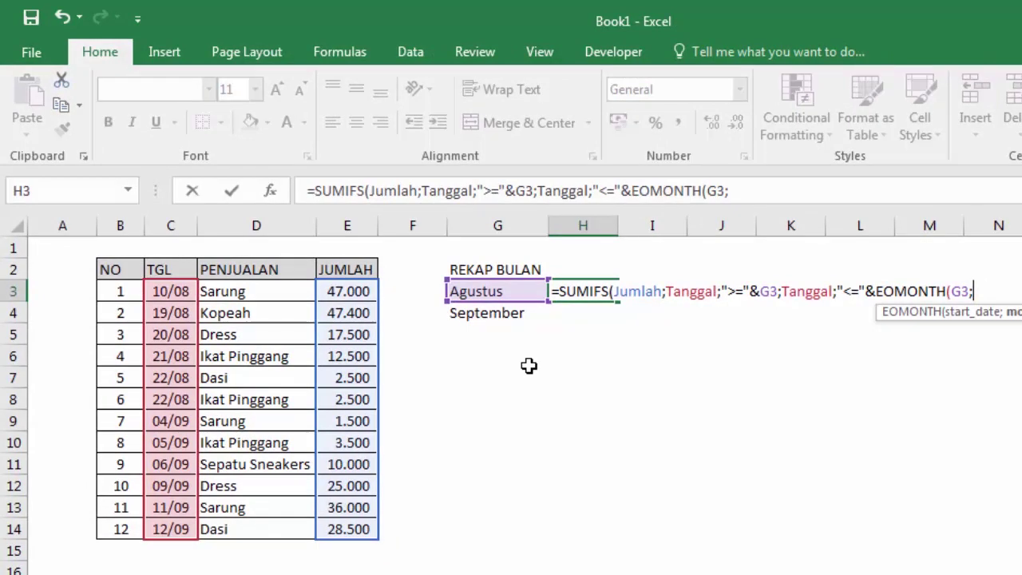
pyautogui.write('0')
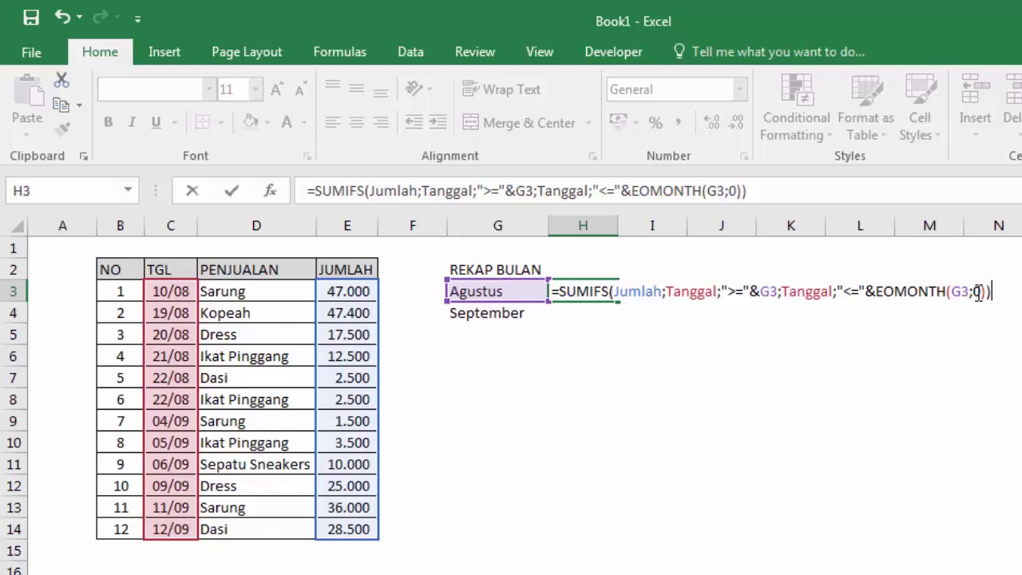
# Close the EOMONTH and SUMIFS parentheses and commit H3, which returns 129400.
pyautogui.click(977, 292)
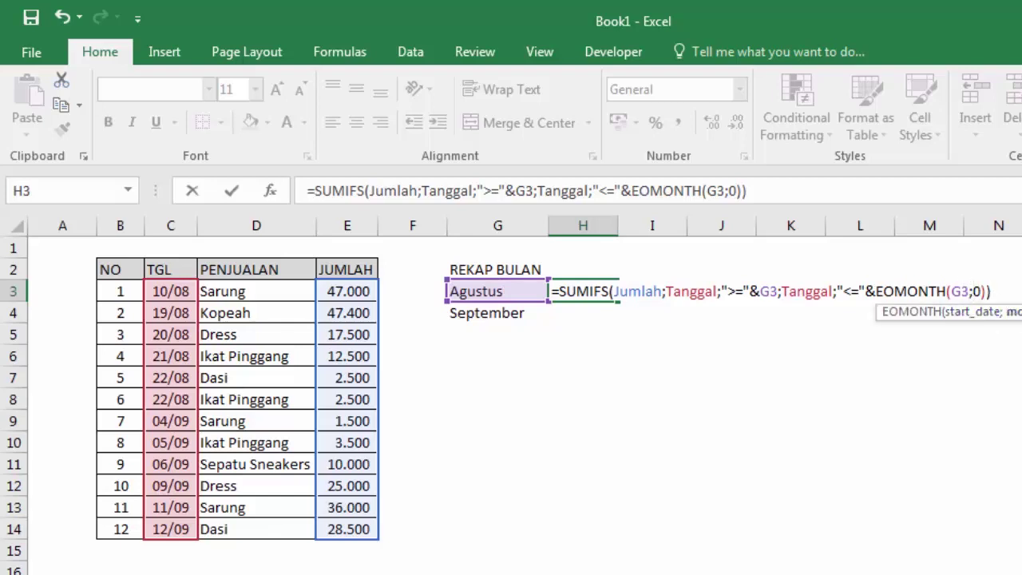
pyautogui.press('Return')
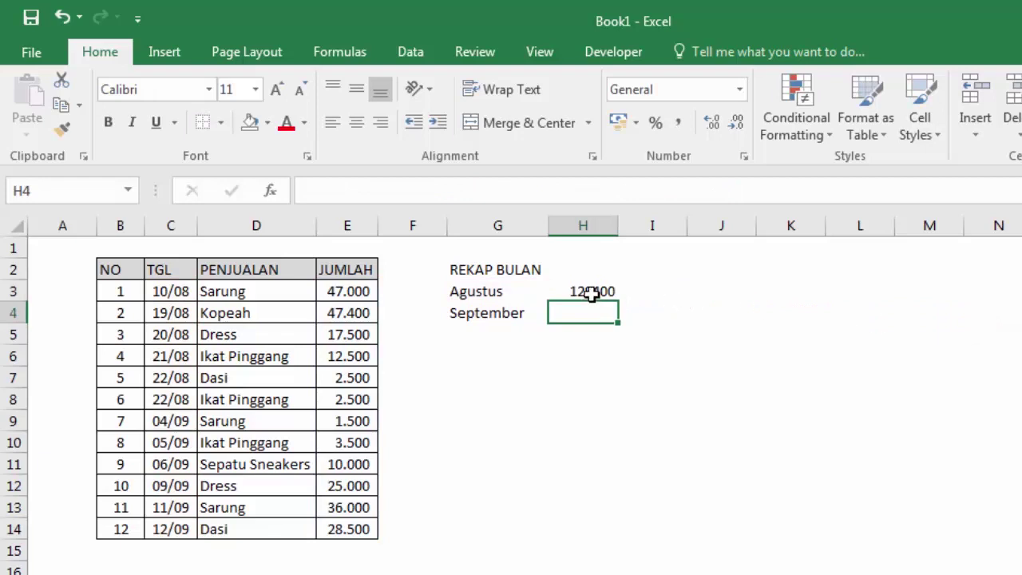
pyautogui.click(592, 292)
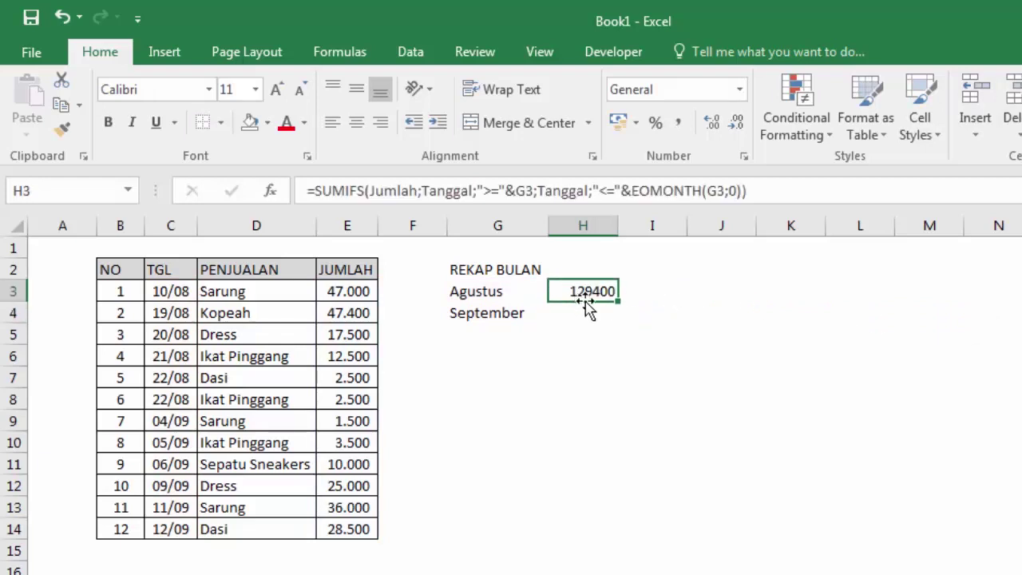
# Apply Comma Style to H3 so it shows 129.400, and verify the G3 and G4 dates.
pyautogui.click(676, 125)
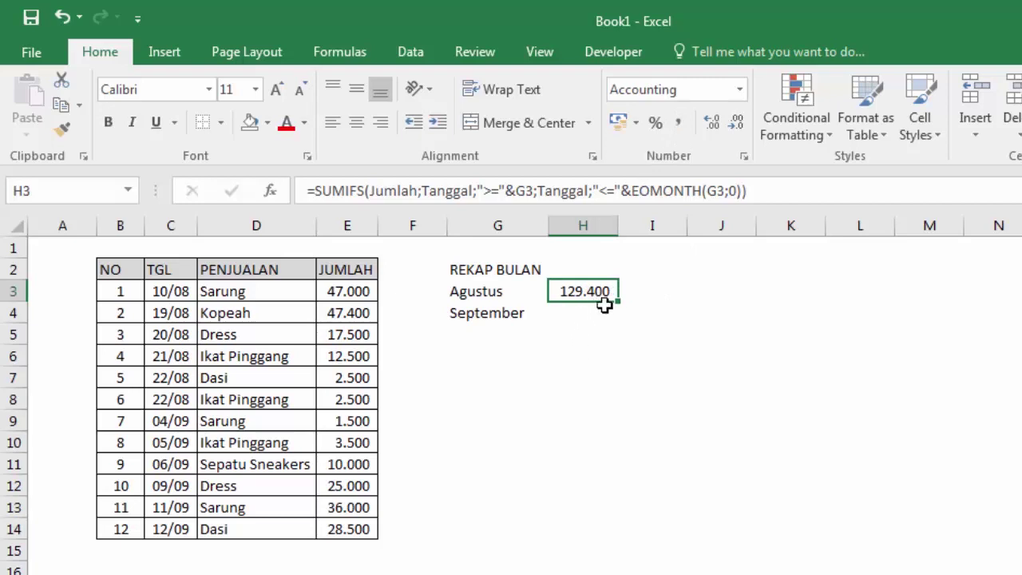
pyautogui.click(459, 292)
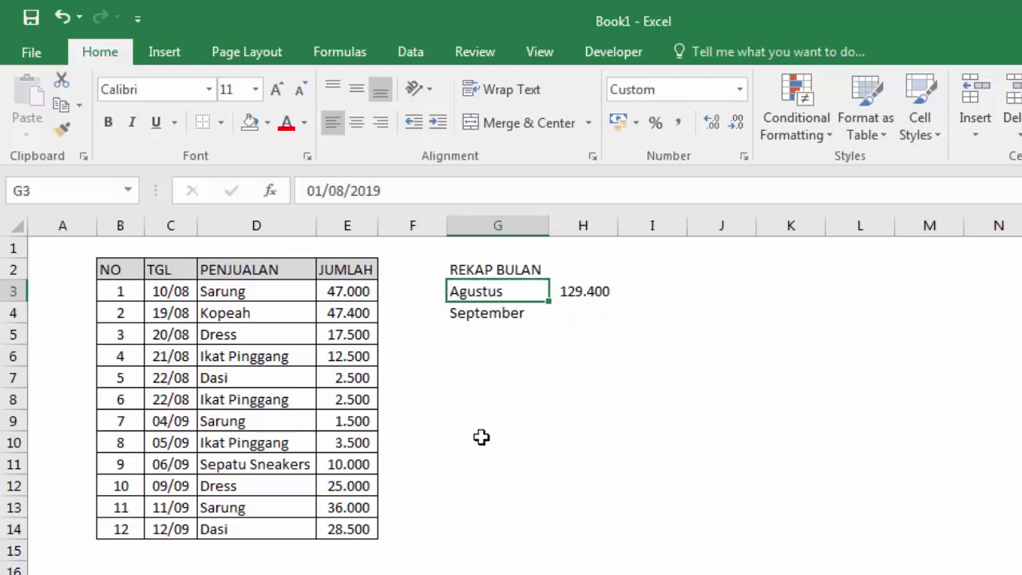
pyautogui.click(582, 288)
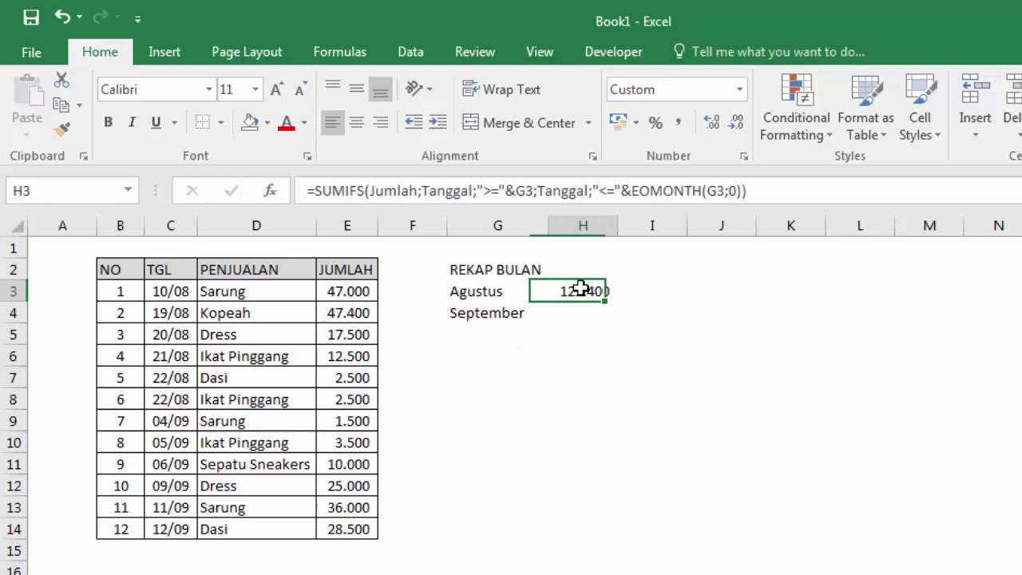
pyautogui.click(474, 291)
pyautogui.click(583, 290)
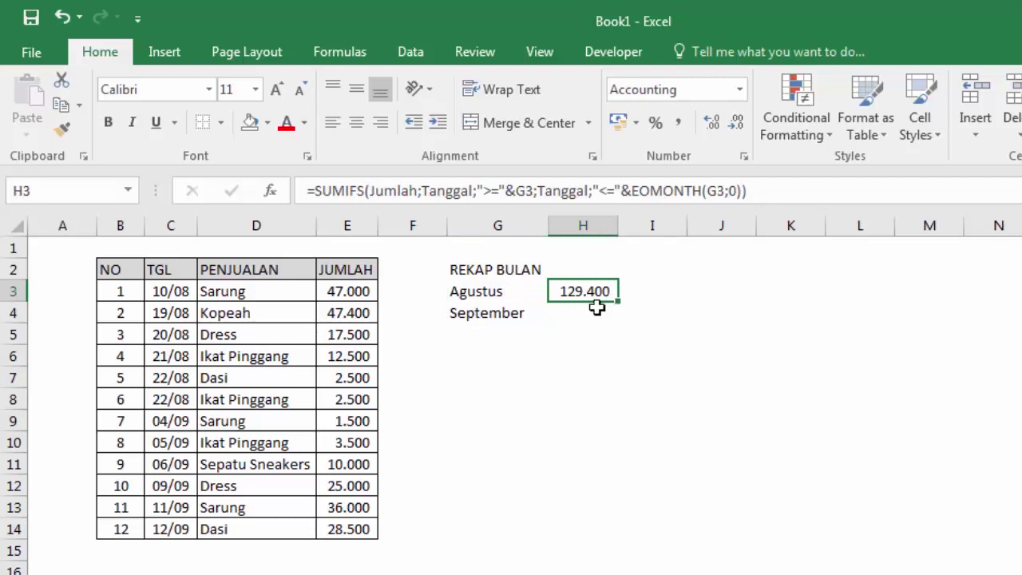
pyautogui.click(495, 313)
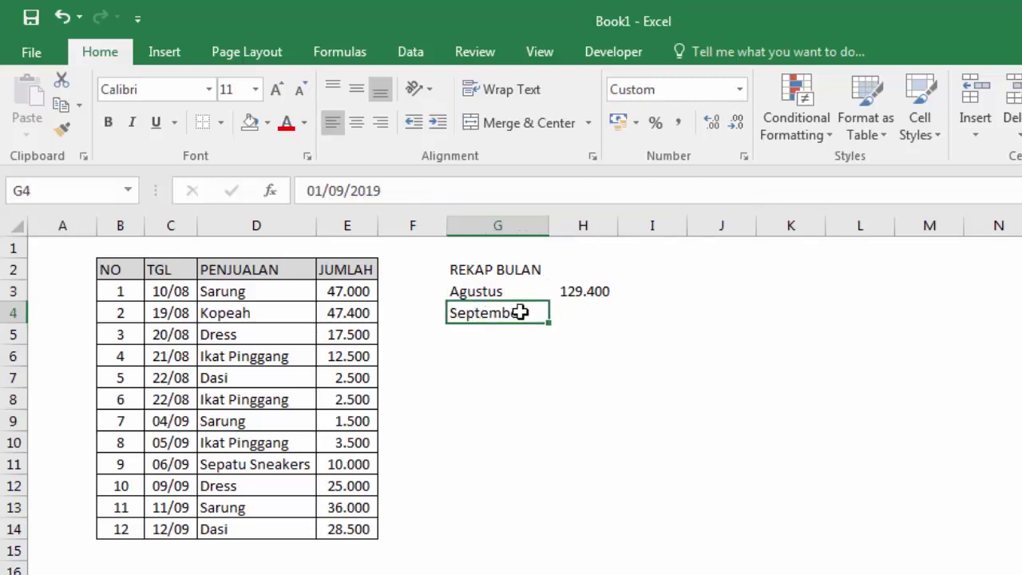
pyautogui.click(580, 324)
pyautogui.click(588, 292)
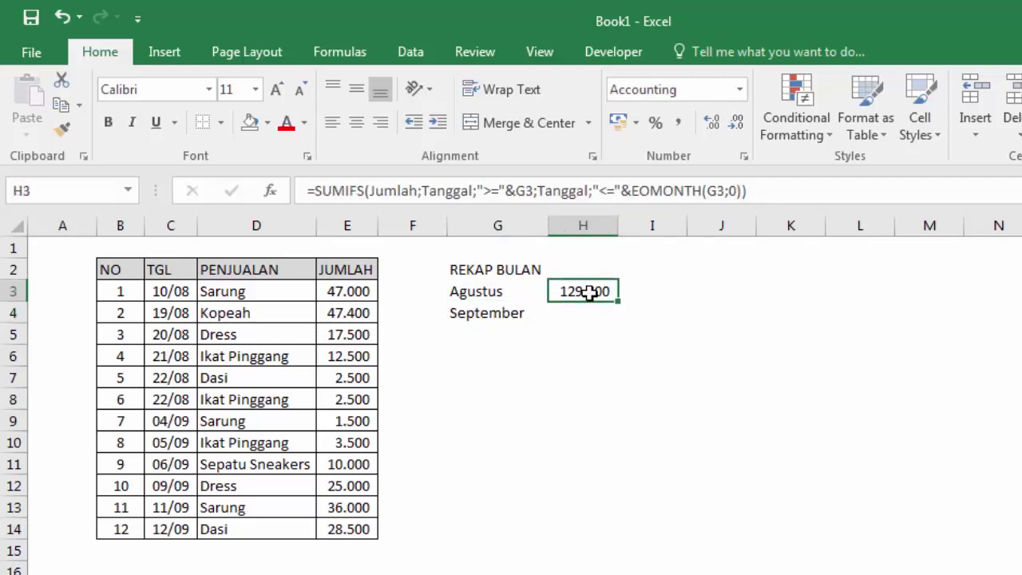
# Copy the full SUMIFS formula text from H3 without changing it.
pyautogui.doubleClick(588, 292)
pyautogui.moveTo(555, 293); pyautogui.dragTo(853, 311)
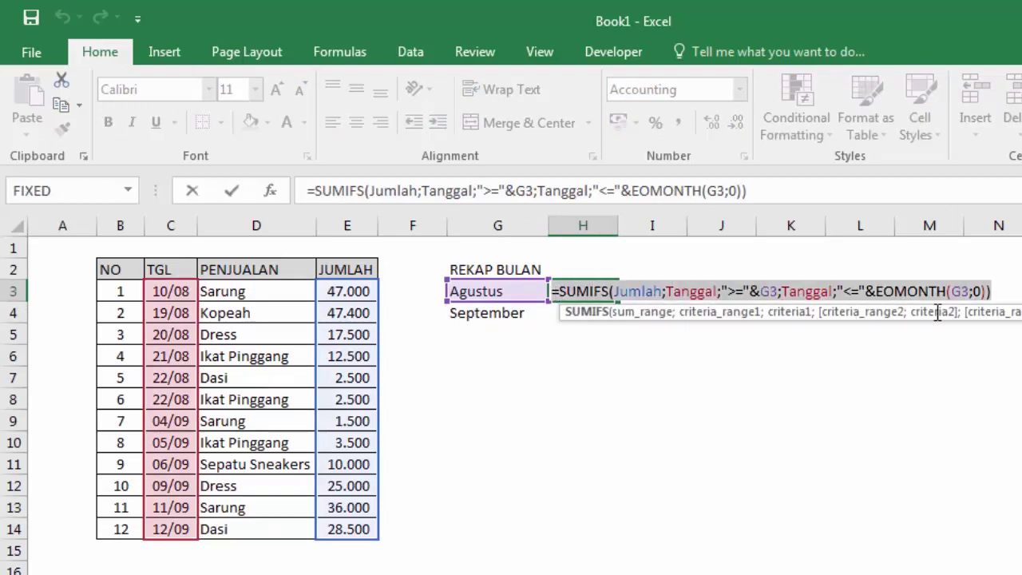
pyautogui.hotkey('ctrl', 'c')
pyautogui.press('Escape')
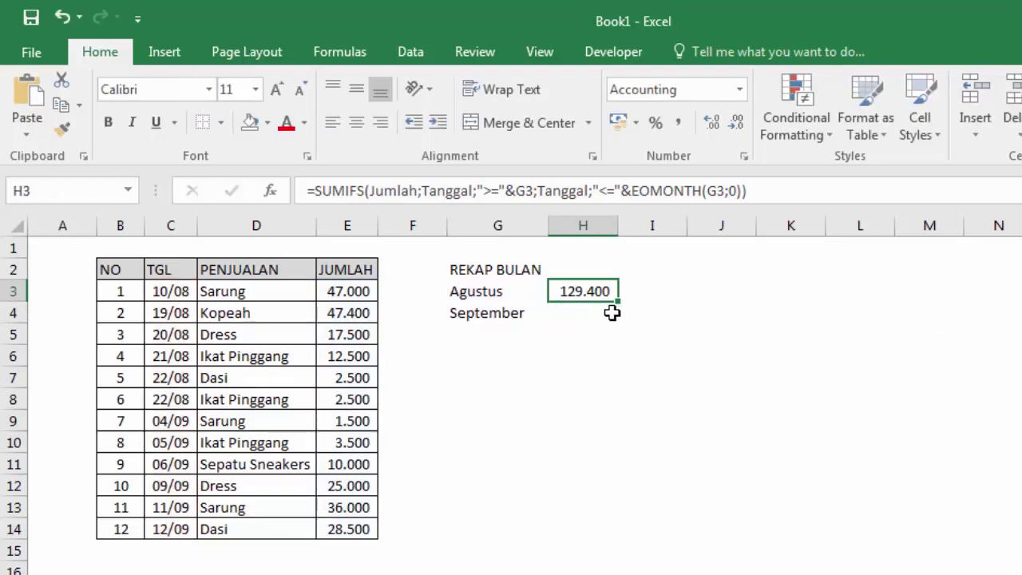
# Copy the Agustus SUMIFS formula into H4 to get the September total of 104.500.
pyautogui.hotkey('ctrl', 'c')
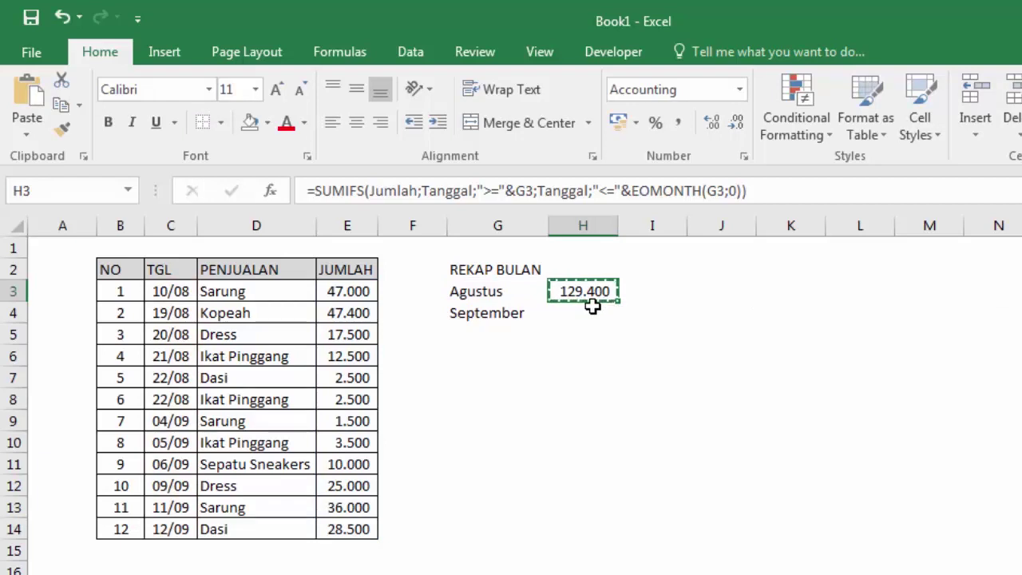
pyautogui.click(611, 314)
pyautogui.hotkey('ctrl', 'v')
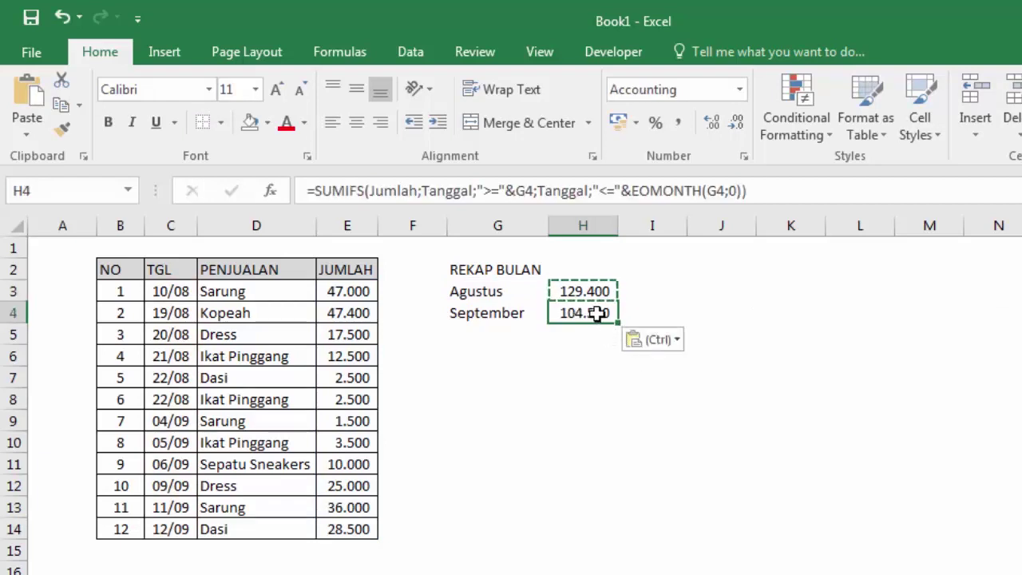
pyautogui.doubleClick(596, 315)
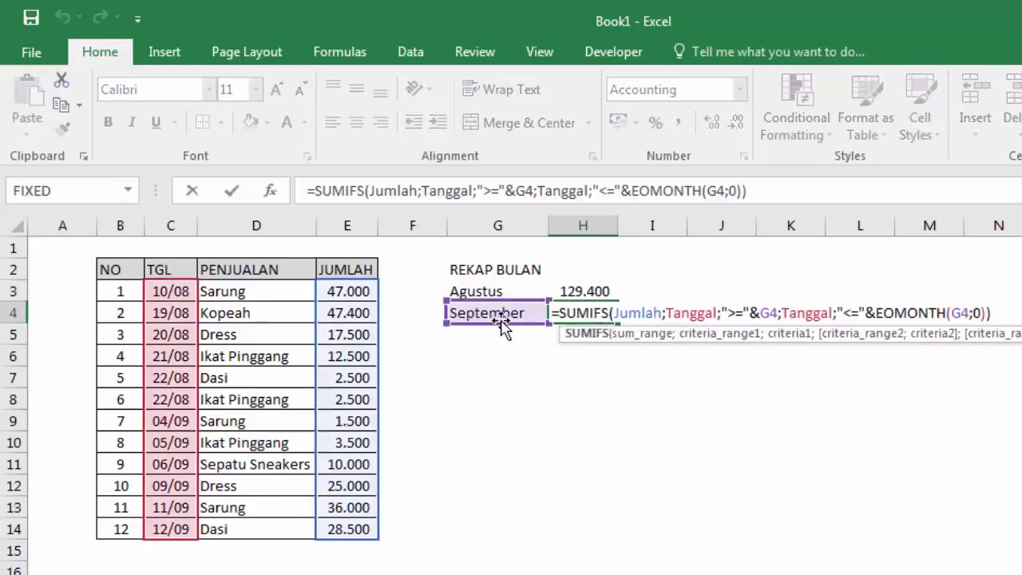
pyautogui.press('Return')
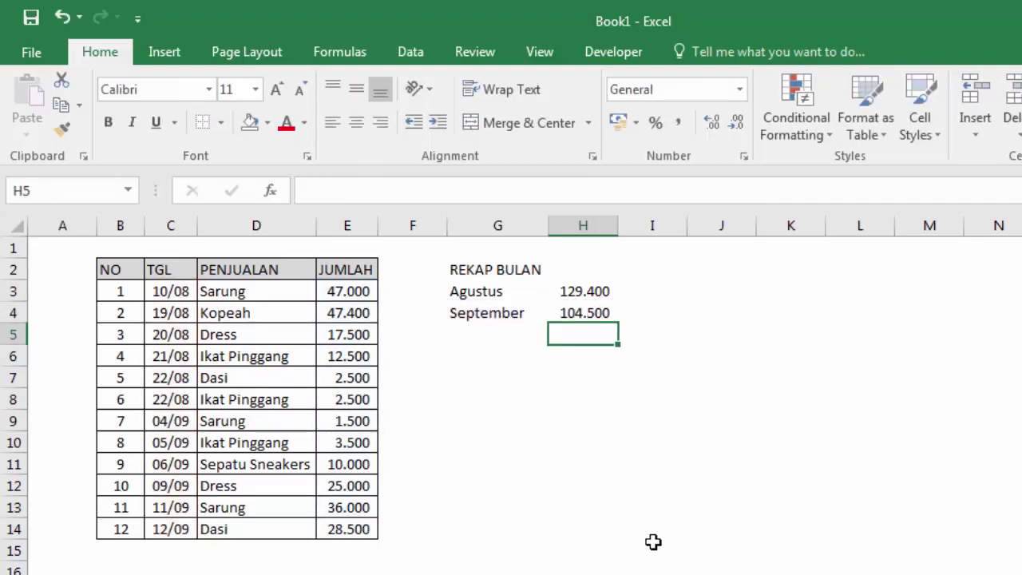
# Enter =SUM(H3:H4) in H5 for a grand total of 233.900.
pyautogui.write('=sum')
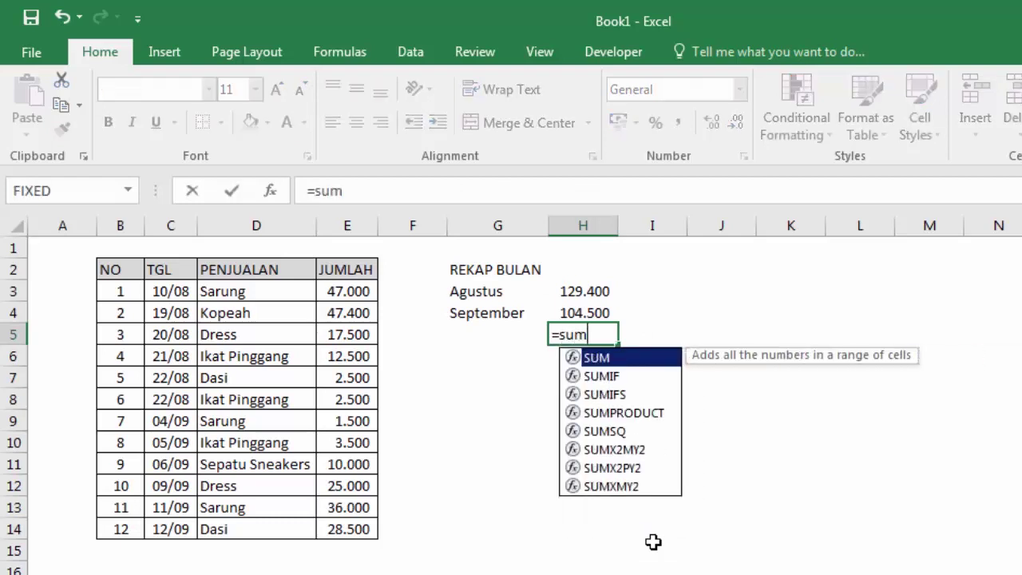
pyautogui.press('Tab')
pyautogui.press('Up')
pyautogui.hotkey('shift', 'Up')
pyautogui.press('Return')
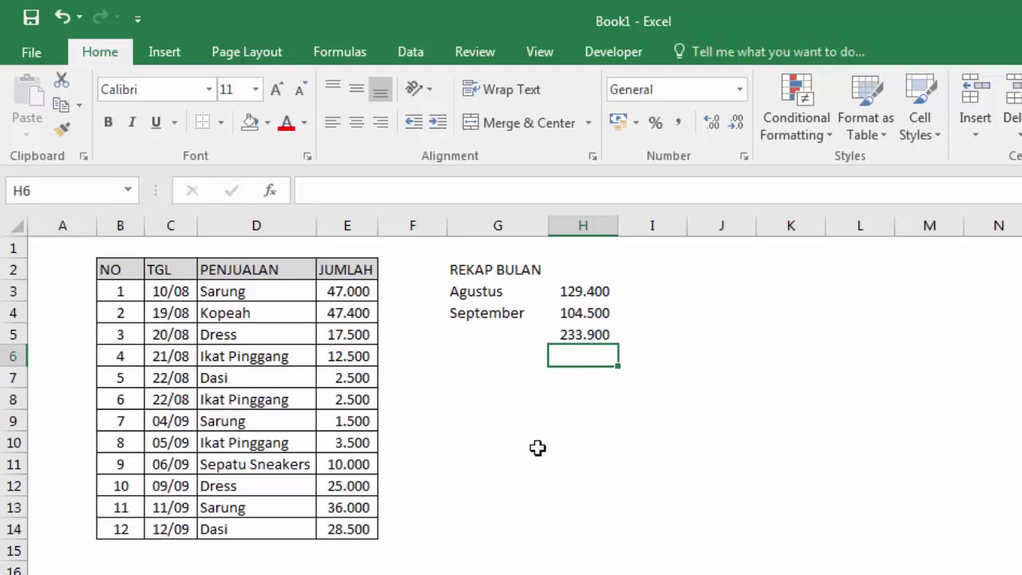
# Total the JUMLAH column in E15 with =SUM(Jumlah) and apply Comma Style.
pyautogui.click(355, 559)
pyautogui.write('=')
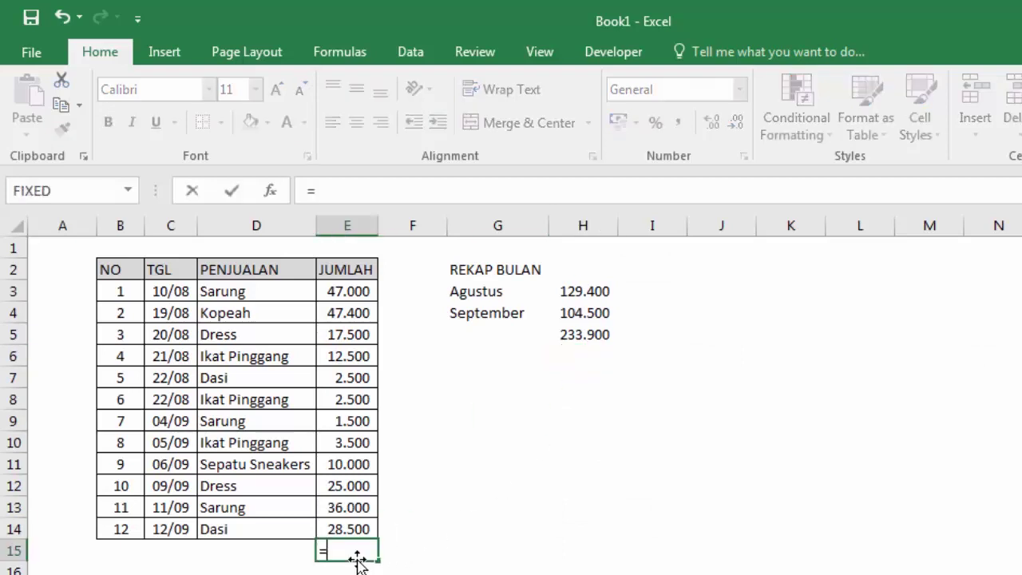
pyautogui.write('su')
pyautogui.press('Tab')
pyautogui.press('Escape')
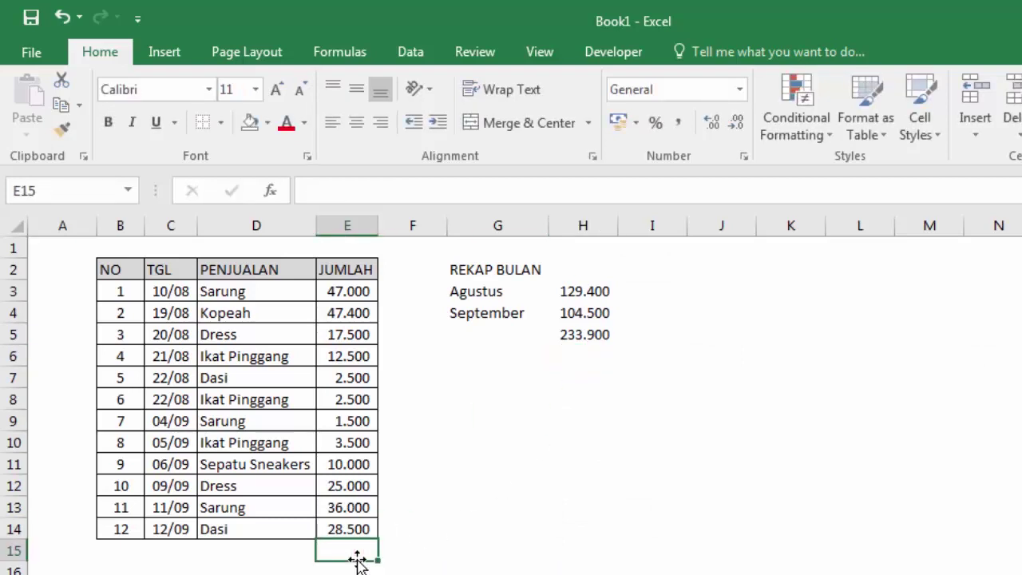
pyautogui.write('=sum(')
pyautogui.press('Up')
pyautogui.hotkey('ctrl', 'shift', 'Up')
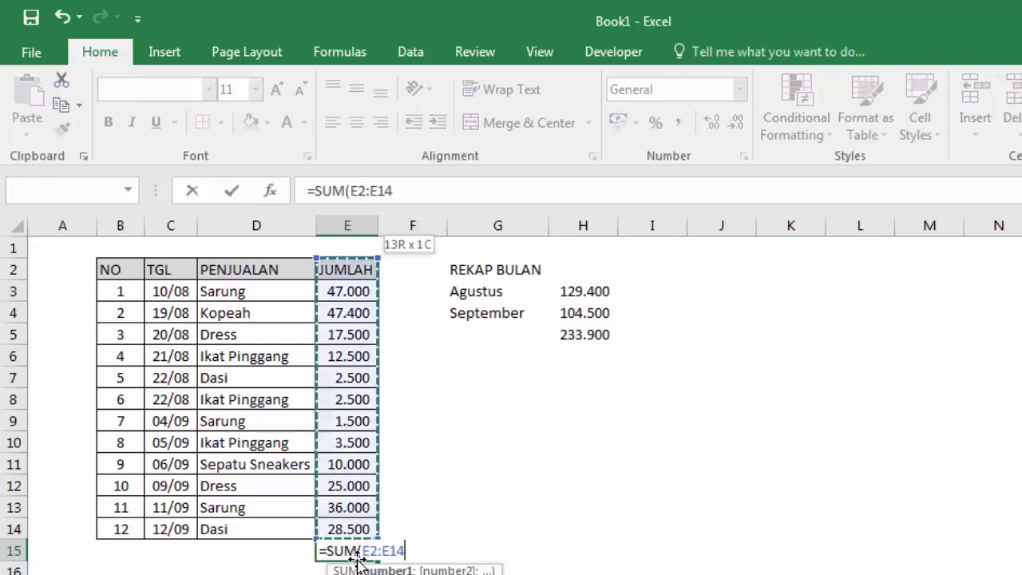
pyautogui.hotkey('shift', 'Down')
pyautogui.press('Return')
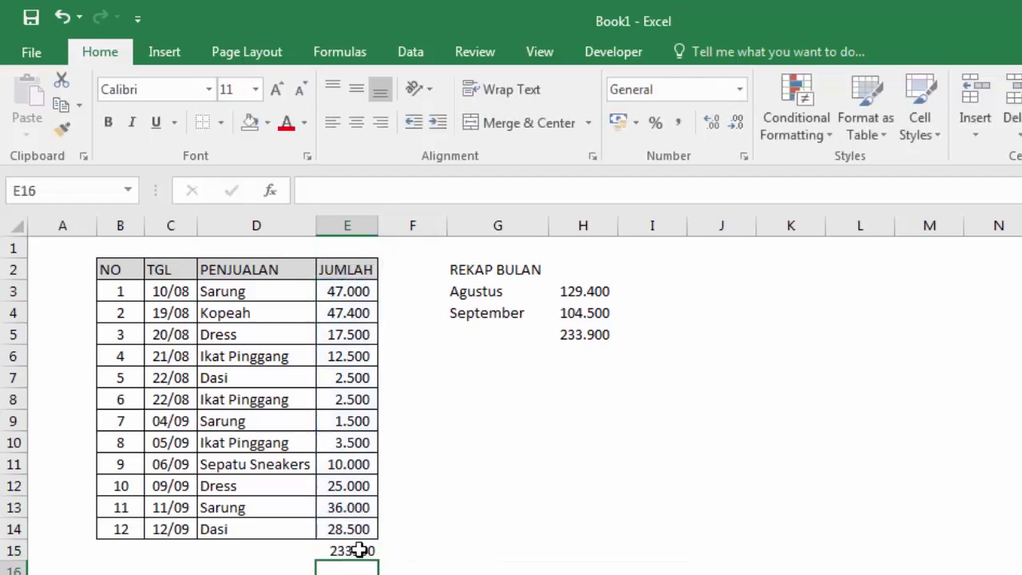
pyautogui.click(357, 550)
pyautogui.click(678, 122)
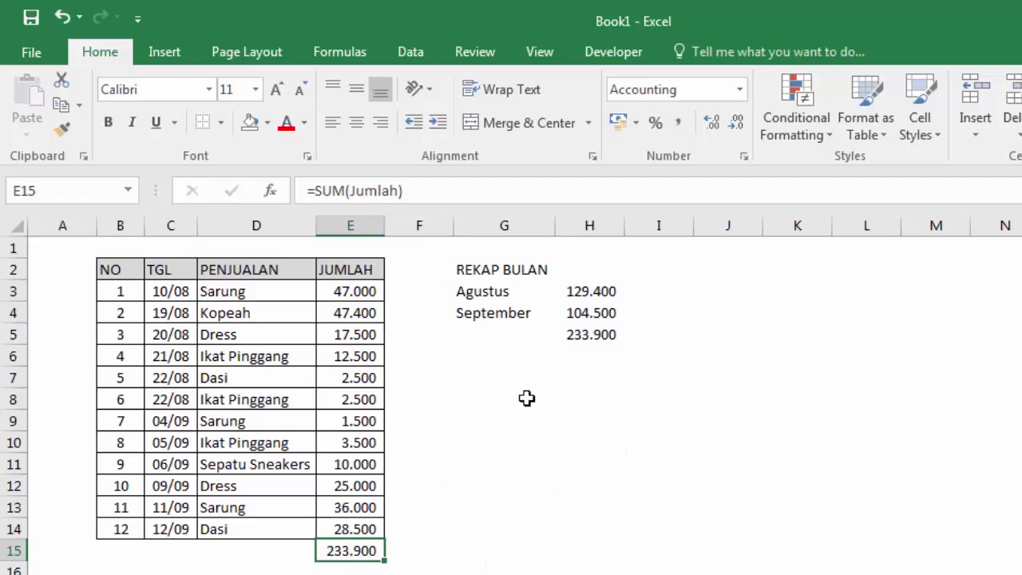
# Compare the H5 and E15 totals, then review the Agustus and September dates and SUMIFS formulas.
pyautogui.click(579, 335)
pyautogui.click(357, 550)
pyautogui.click(582, 352)
pyautogui.click(487, 291)
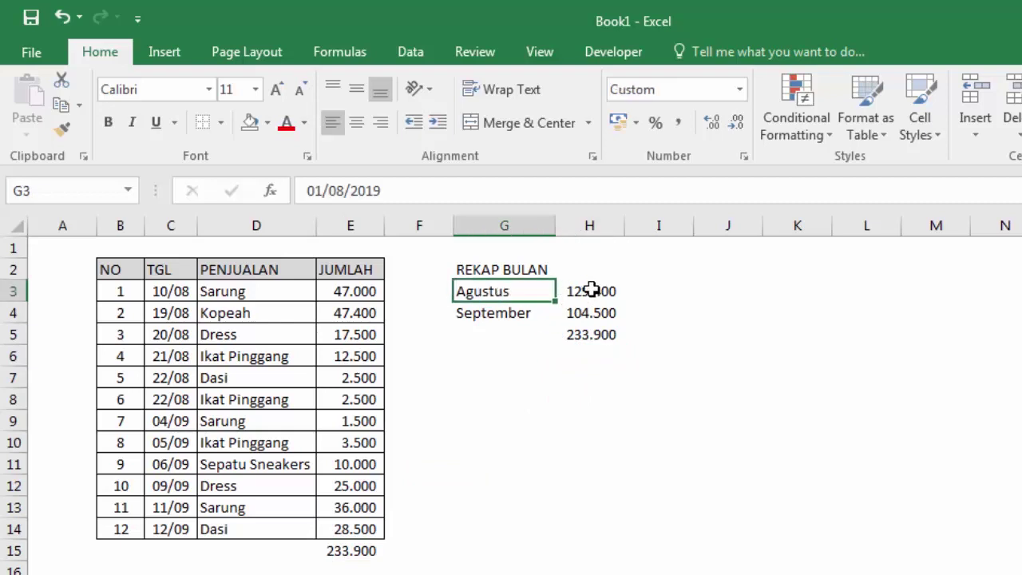
pyautogui.click(589, 288)
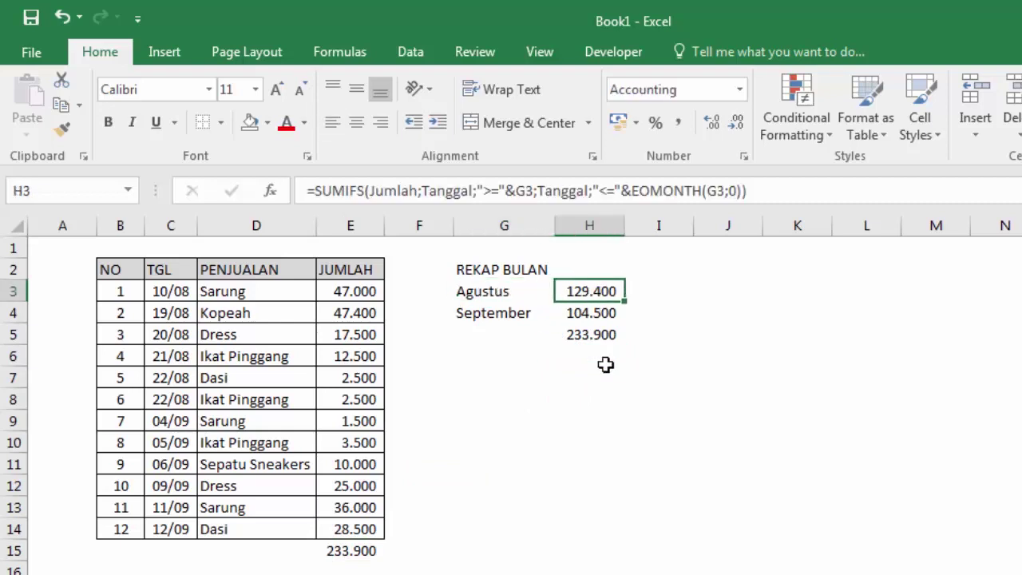
pyautogui.click(479, 330)
pyautogui.click(597, 317)
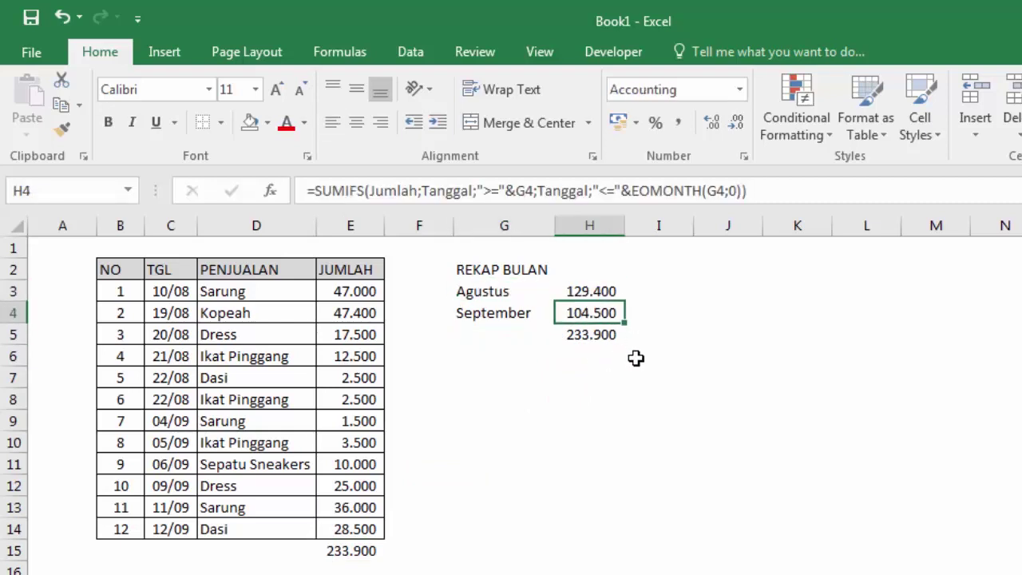
pyautogui.click(586, 357)
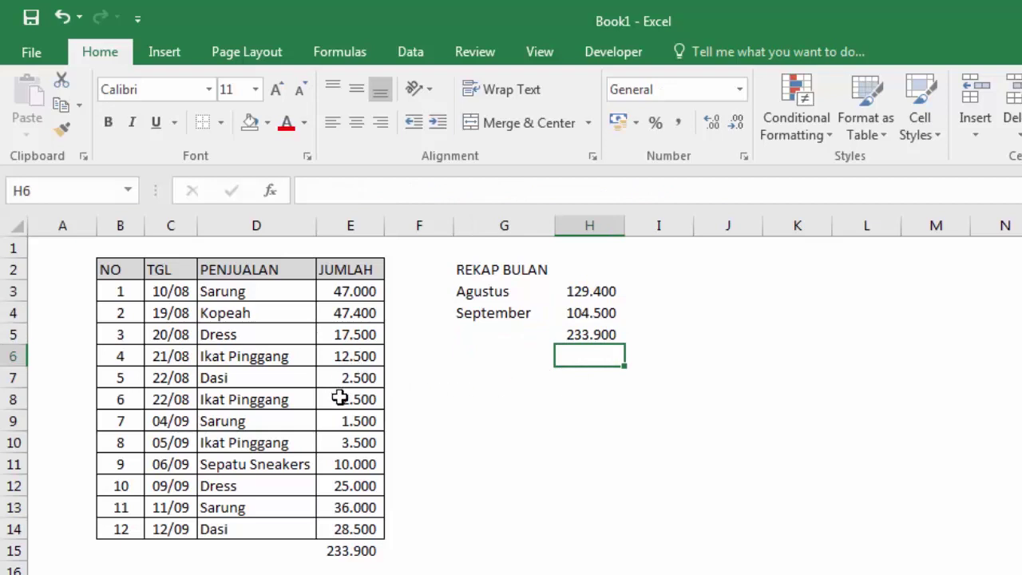
# Add an August check sum =SUM(E3:E8) of 129.400 in F8.
pyautogui.click(166, 403)
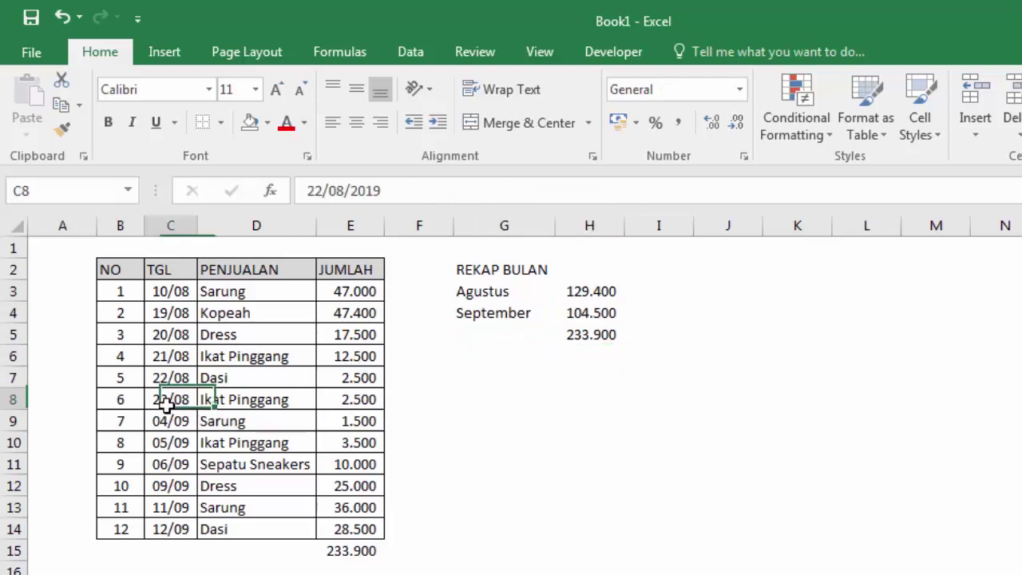
pyautogui.moveTo(166, 404); pyautogui.dragTo(248, 380)
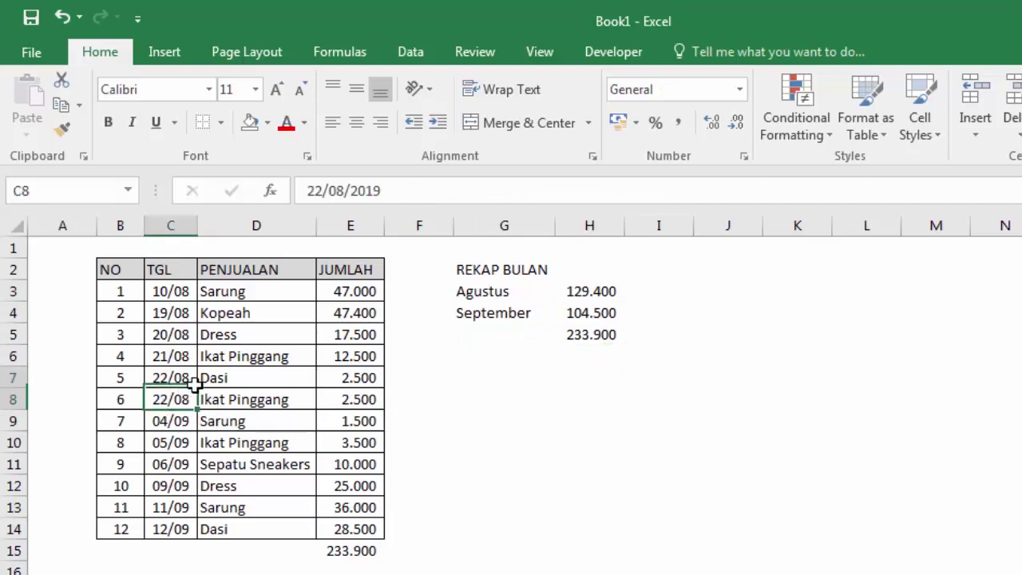
pyautogui.click(421, 401)
pyautogui.write('=su')
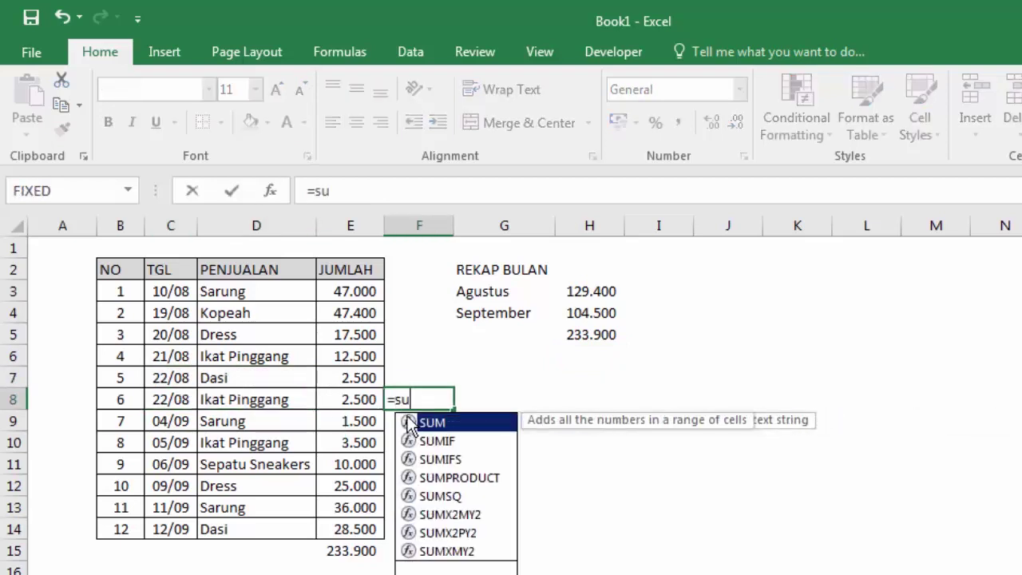
pyautogui.press('Tab')
pyautogui.moveTo(341, 286); pyautogui.dragTo(351, 392)
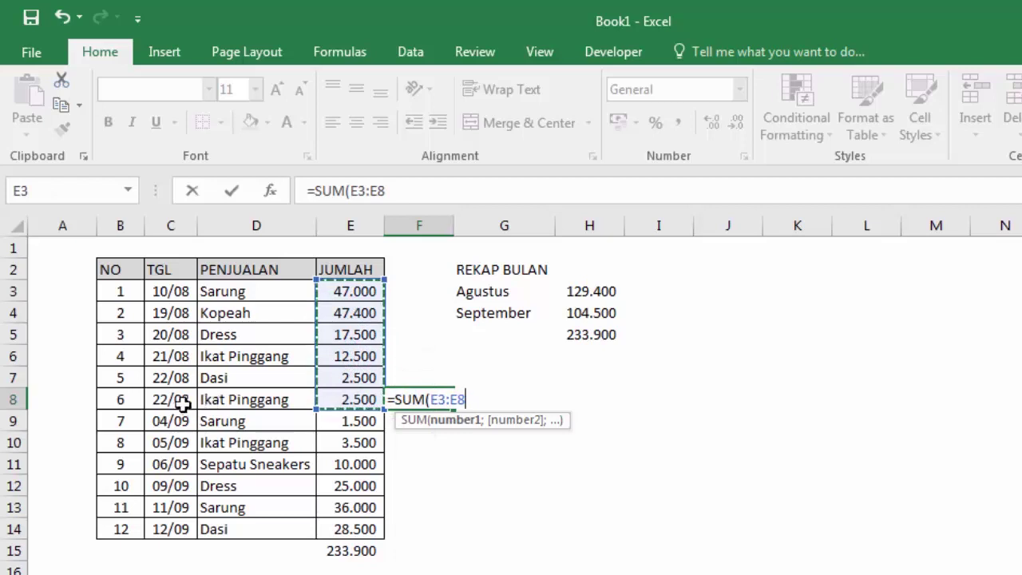
pyautogui.press('Return')
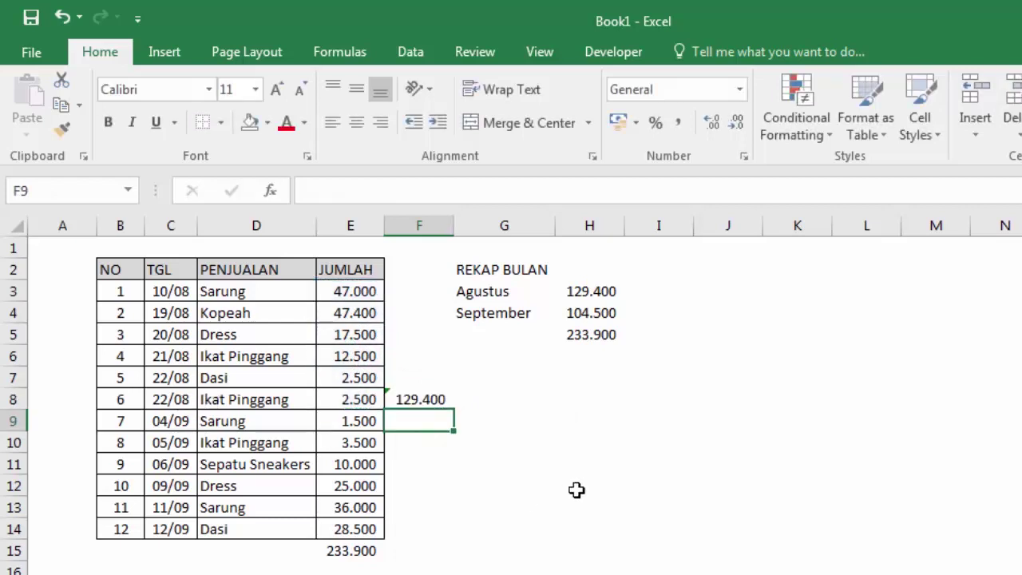
pyautogui.click(433, 401)
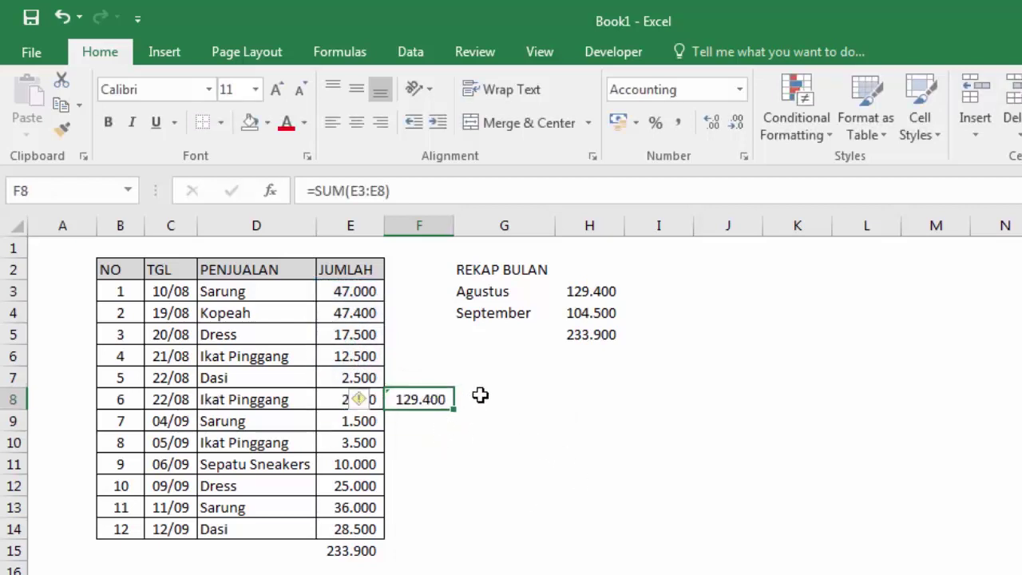
# Add a September check sum =SUM(E9:E14) of 104.500 in F14, then select F8:F14.
pyautogui.click(413, 524)
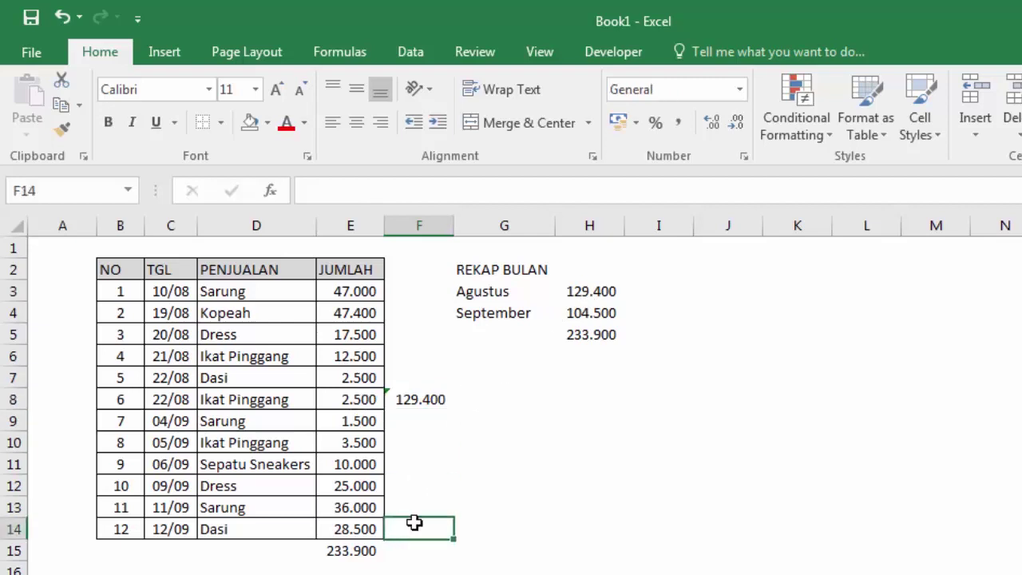
pyautogui.write('=sum')
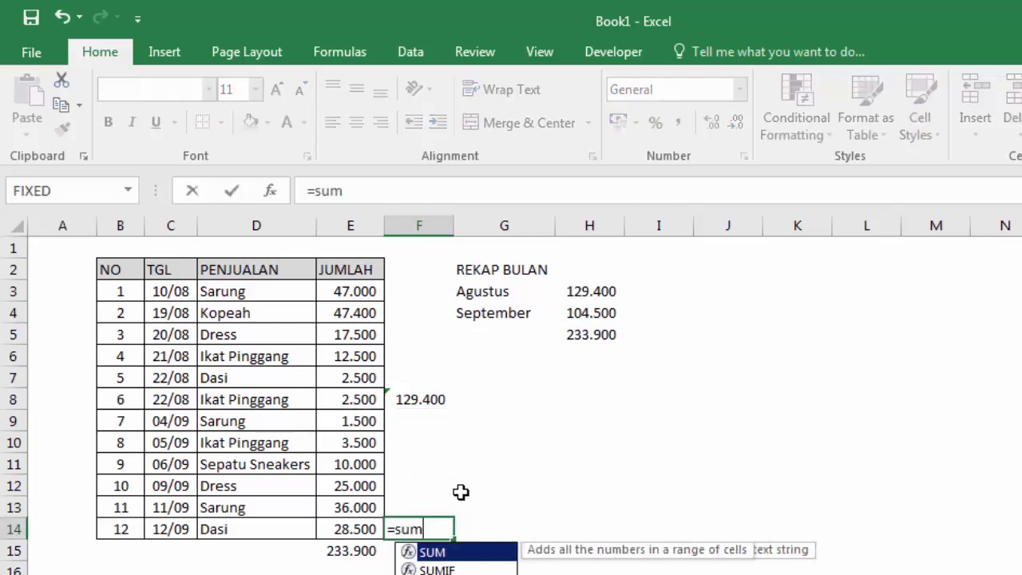
pyautogui.press('Tab')
pyautogui.click(366, 421)
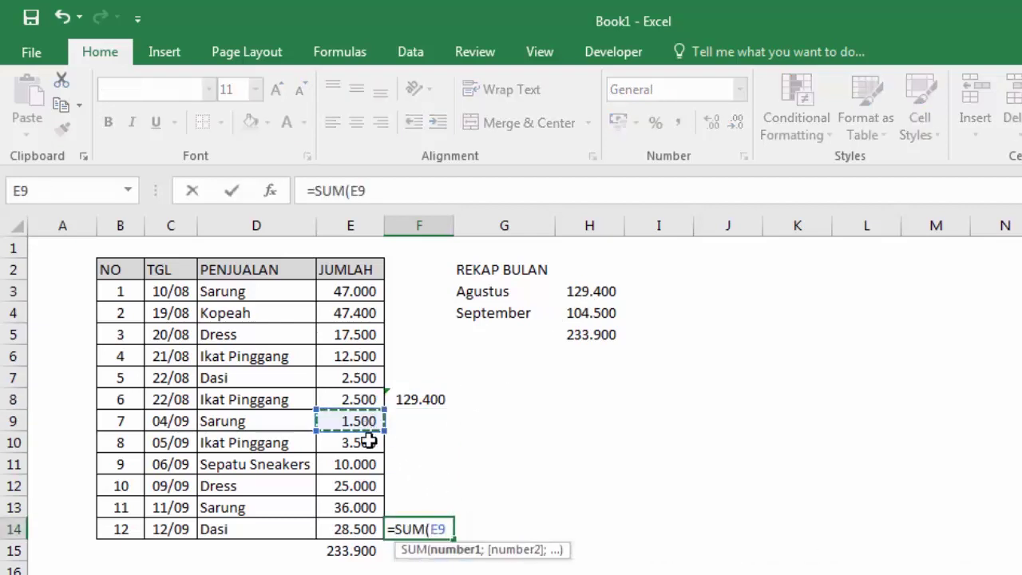
pyautogui.moveTo(367, 420); pyautogui.dragTo(365, 516)
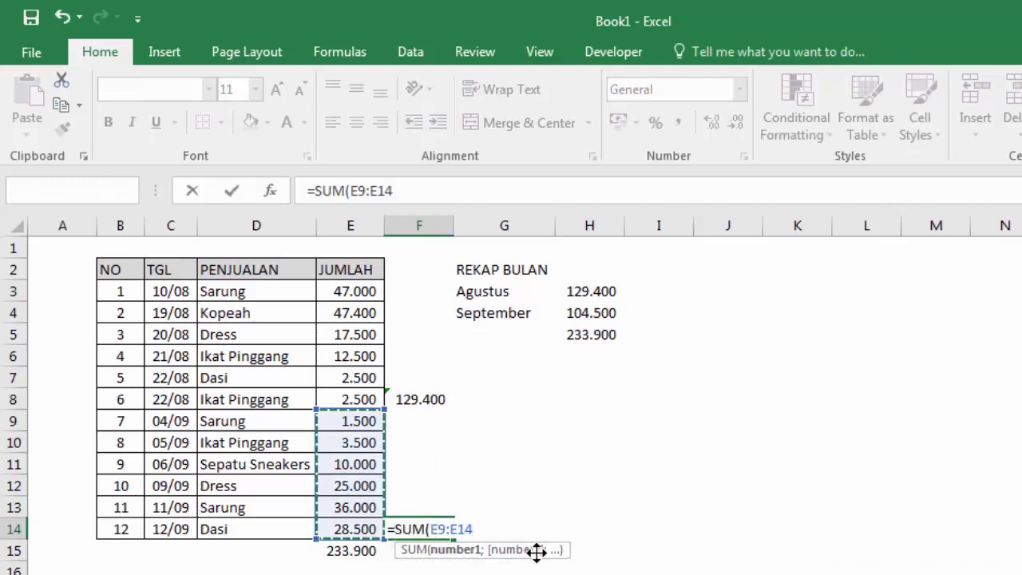
pyautogui.press('Return')
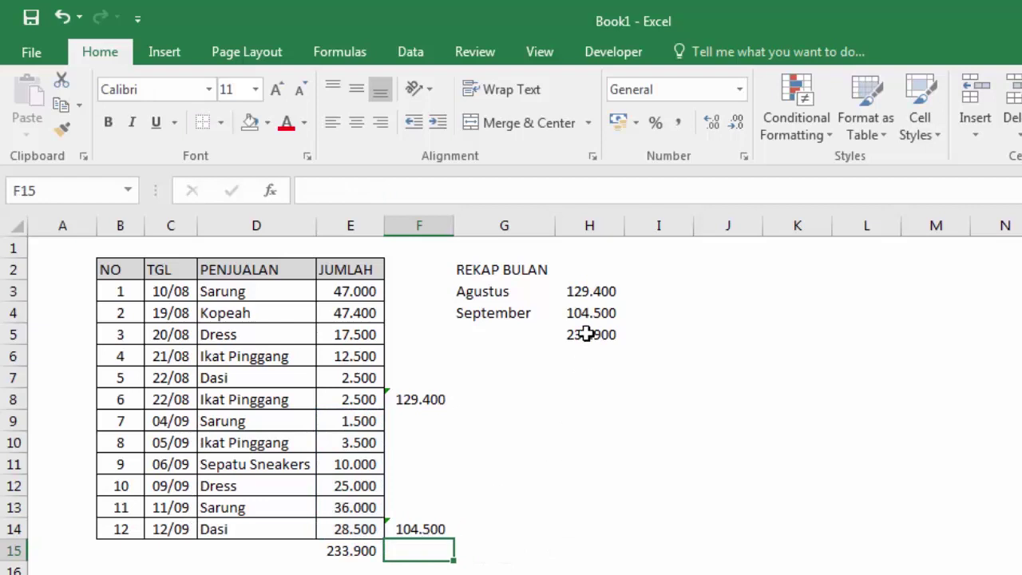
pyautogui.moveTo(433, 398)
pyautogui.mouseDown()
pyautogui.moveTo(416, 484)
pyautogui.moveTo(422, 532)
pyautogui.mouseUp()
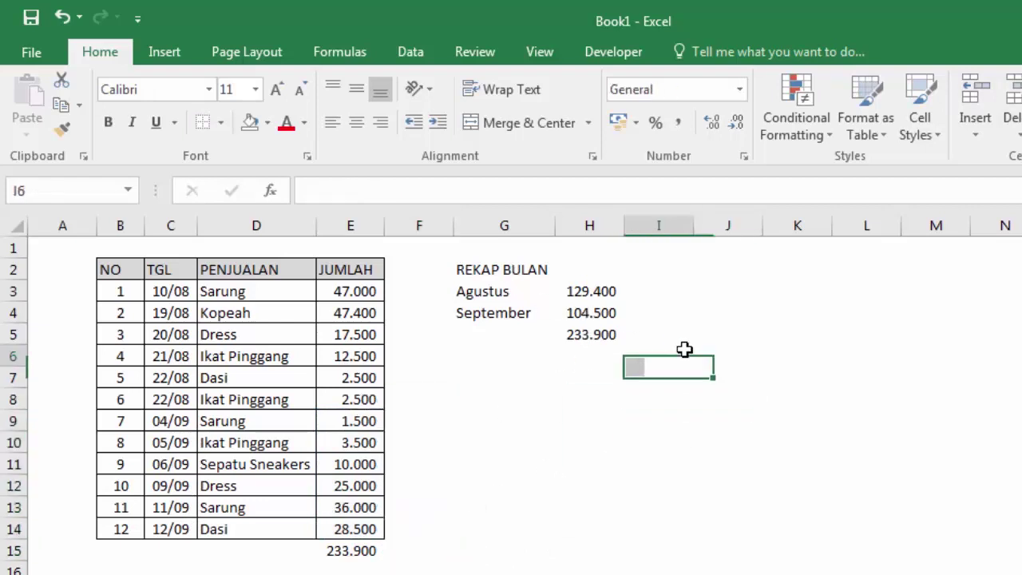
# Review the recap dates 01/08/2019 and 01/09/2019 and their August and September SUMIFS formulas.
pyautogui.click(788, 339)
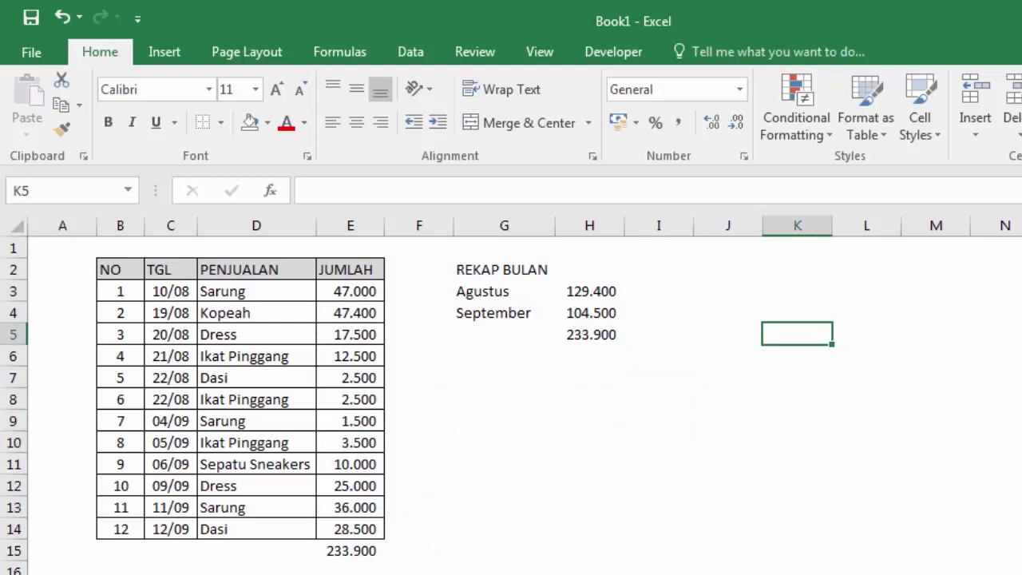
pyautogui.click(496, 294)
pyautogui.click(490, 318)
pyautogui.click(499, 372)
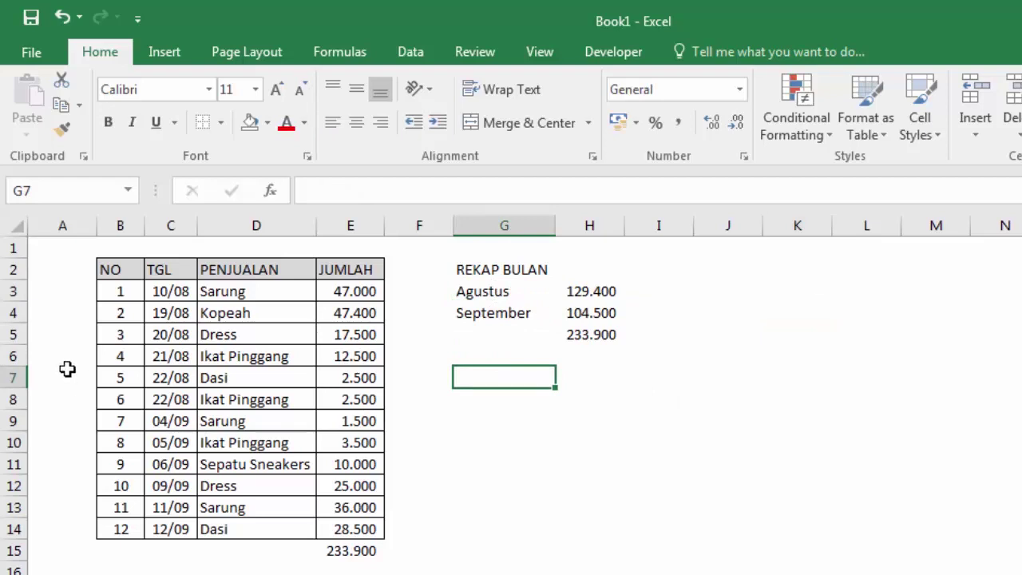
pyautogui.click(564, 312)
pyautogui.click(589, 291)
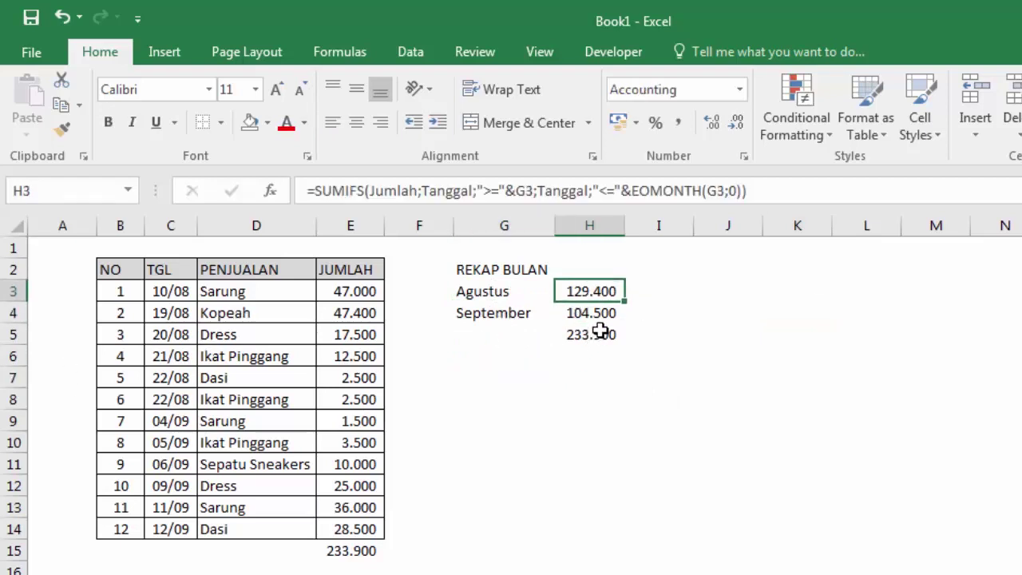
pyautogui.click(476, 491)
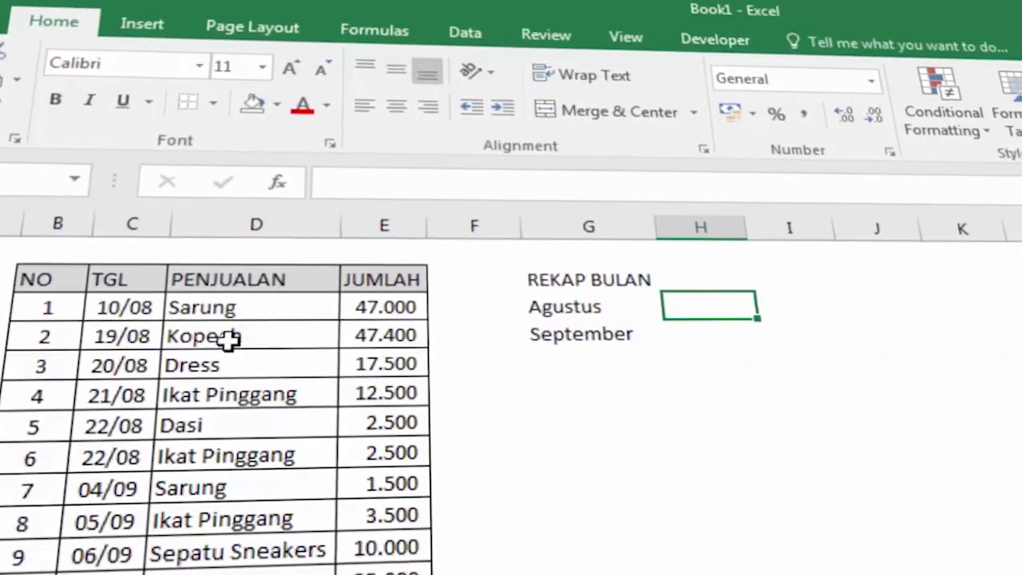
pyautogui.moveTo(104, 310); pyautogui.dragTo(92, 563)
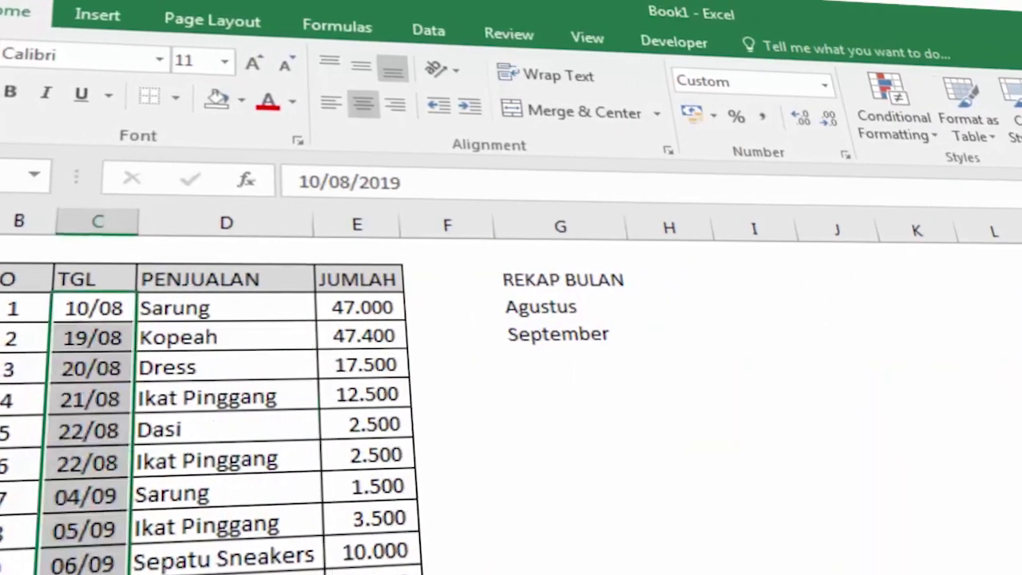
pyautogui.write('=SUMIFS(Jumlah;Tanggal;">="&G3;Tanggal;"<="&EOMONTH(G3;0))')
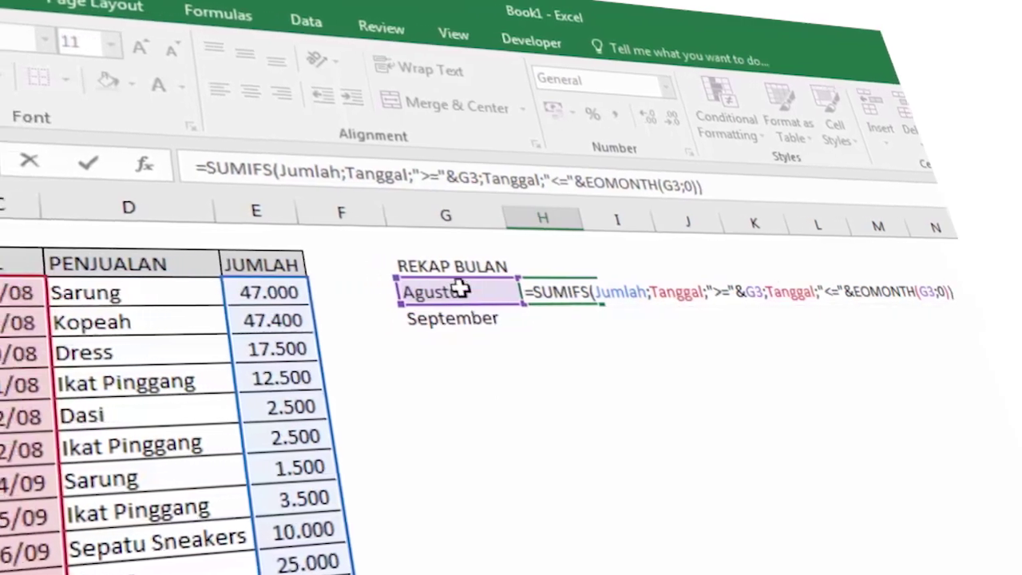